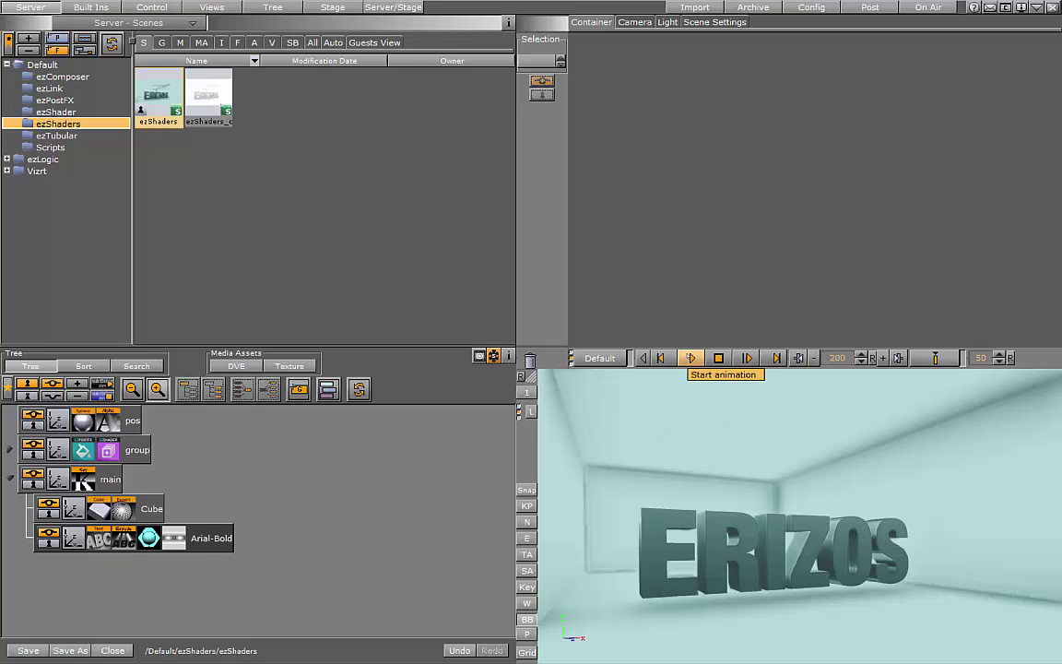
Step: Open the ezShaders_clean scene, discarding the unsaved changes to ezShaders, and play its animation
left_click(689, 359)
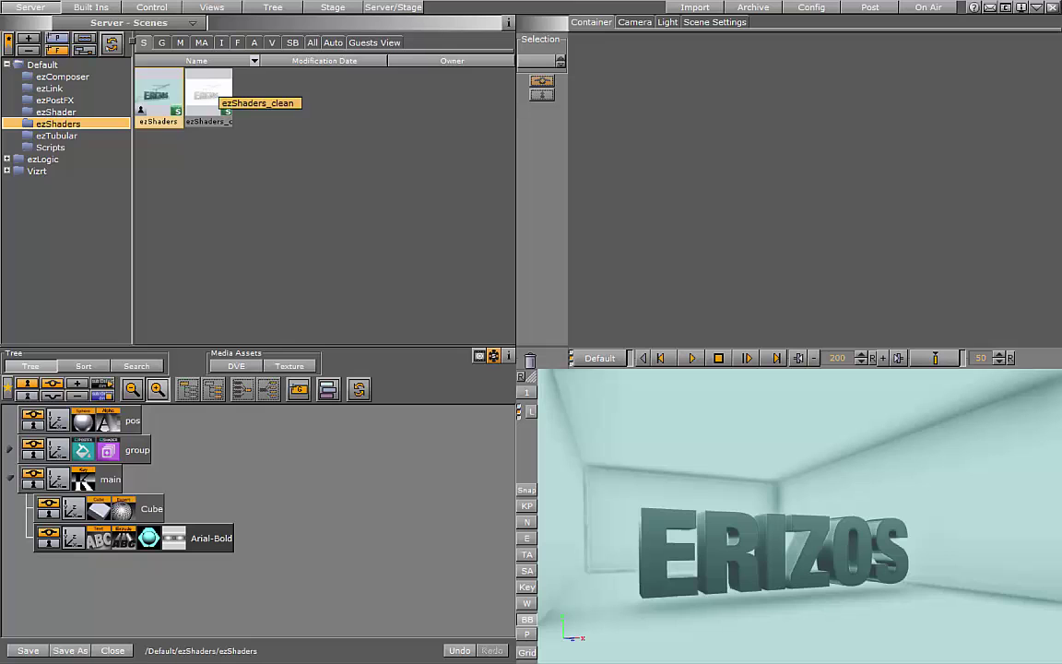
double_click(209, 95)
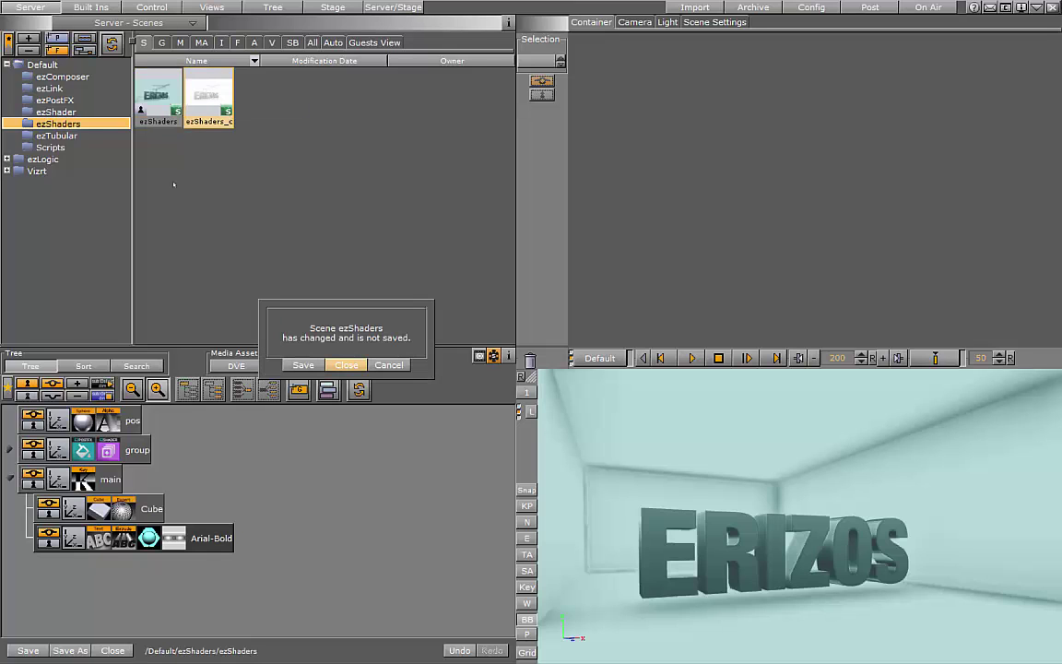
left_click(346, 365)
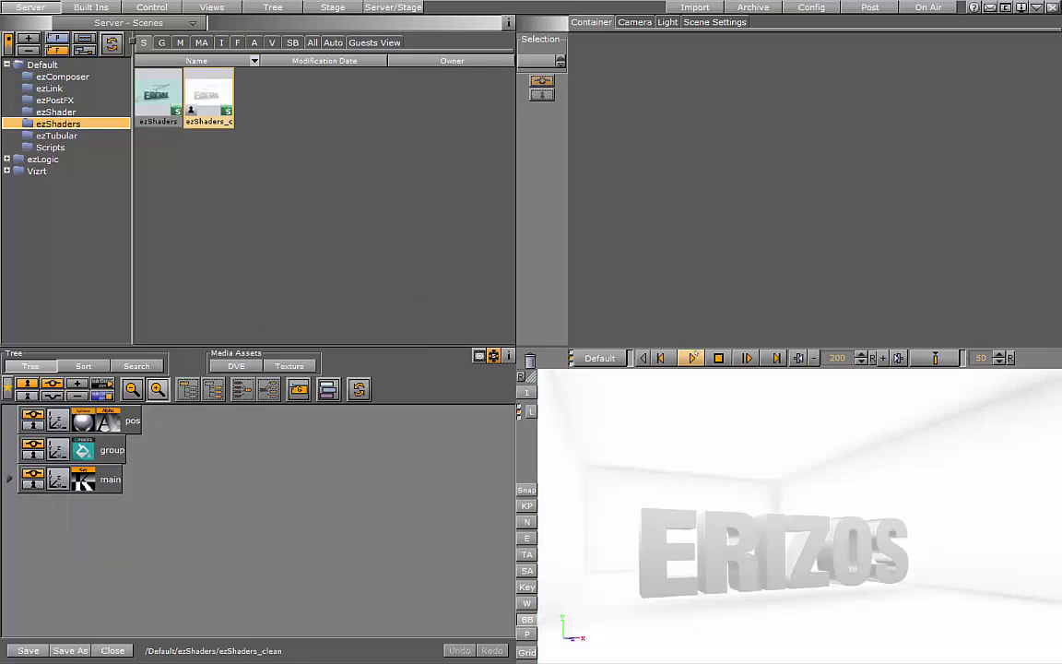
left_click(692, 358)
Step: Expand the main container and examine its Cube, the Arial-Bold text and the text's reflection texture settings
left_click(8, 479)
left_click(150, 508)
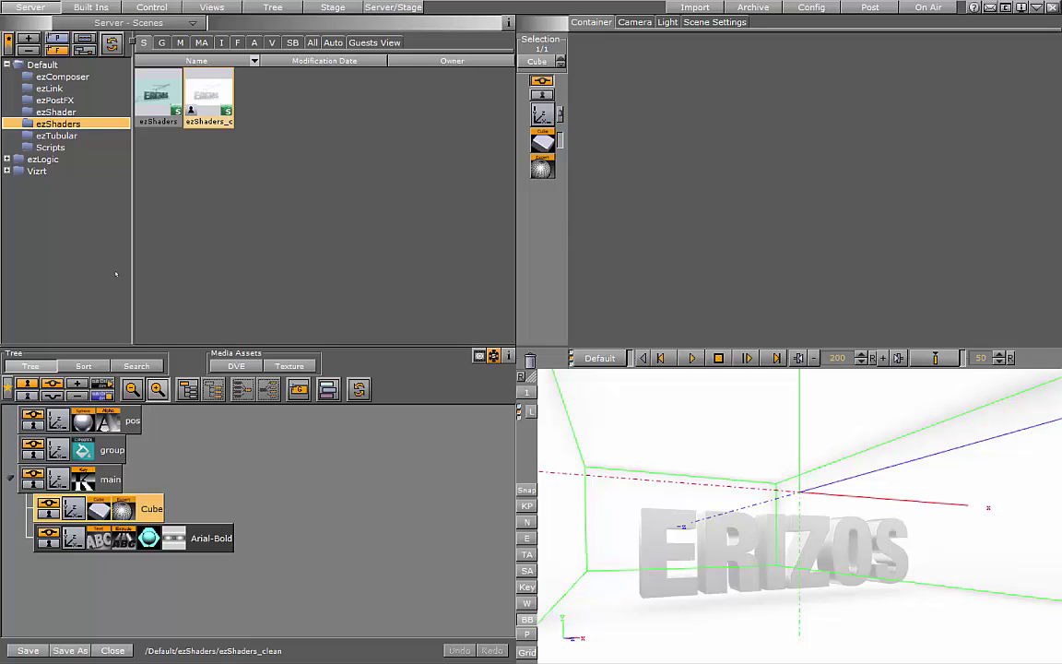
left_click(231, 537)
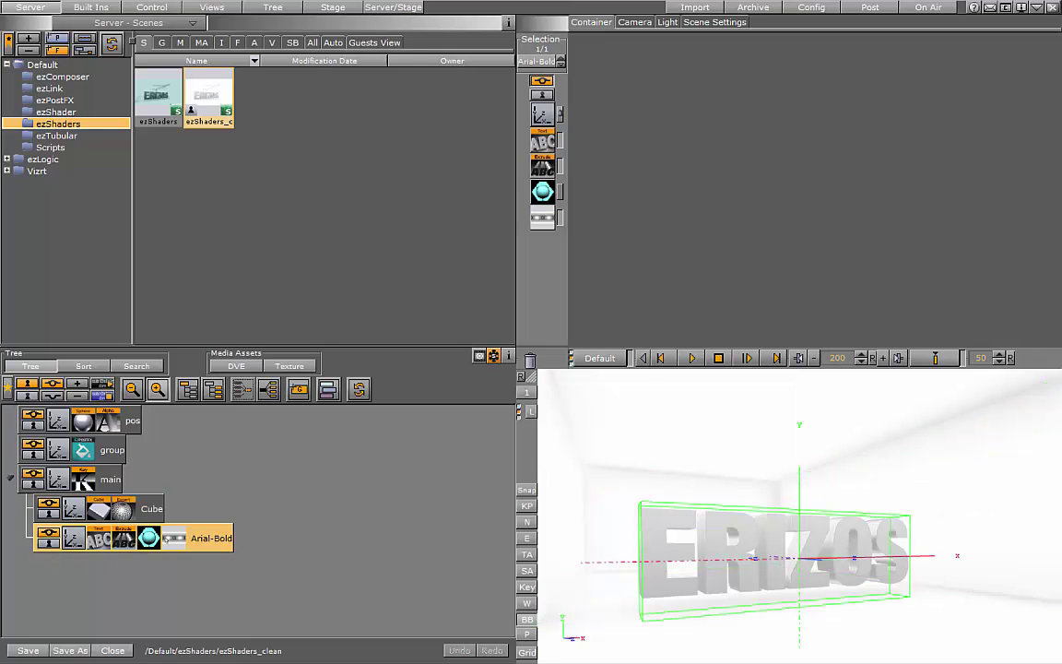
left_click(167, 539)
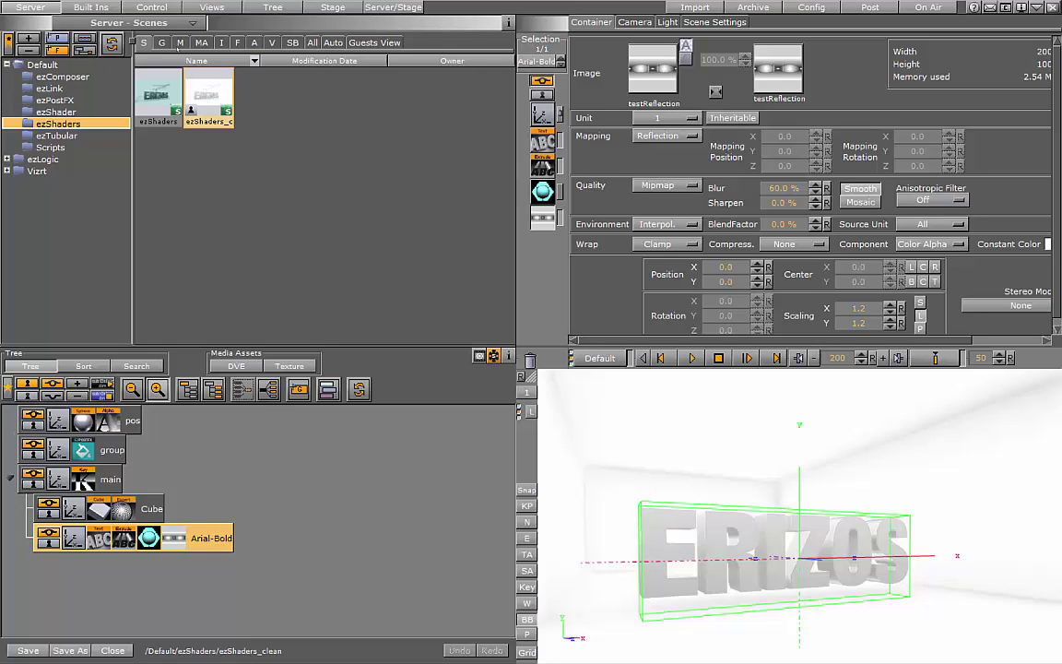
Step: Examine the Erizos shader plugins ezBrightnessContrast, ezHueSaturation, ezLevels, ezShader and ezVignette
left_click(90, 7)
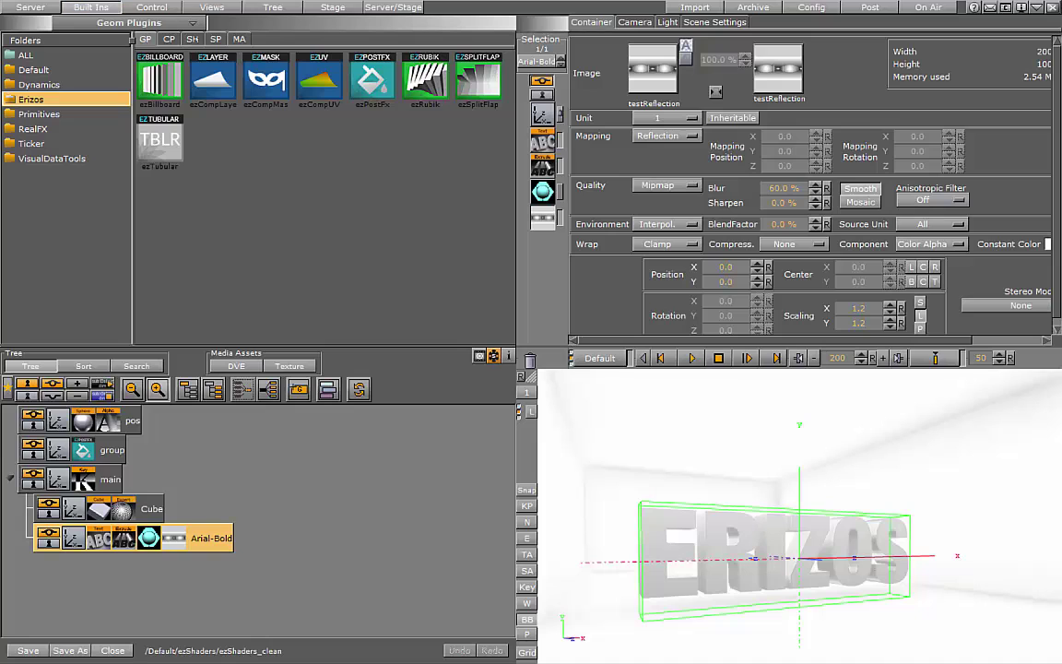
left_click(193, 39)
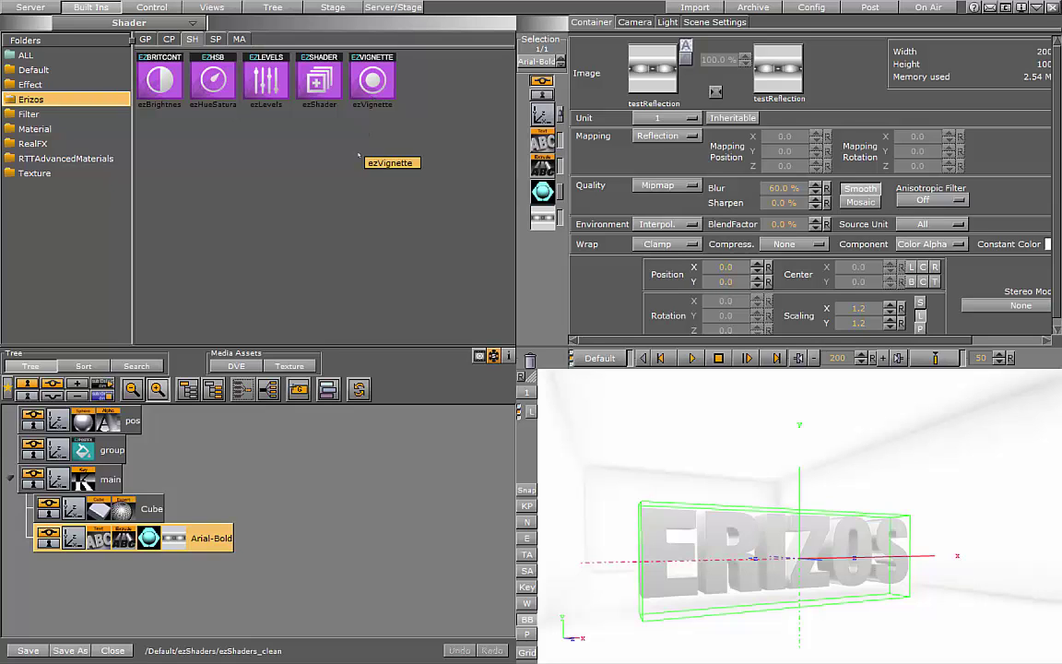
left_click(162, 86)
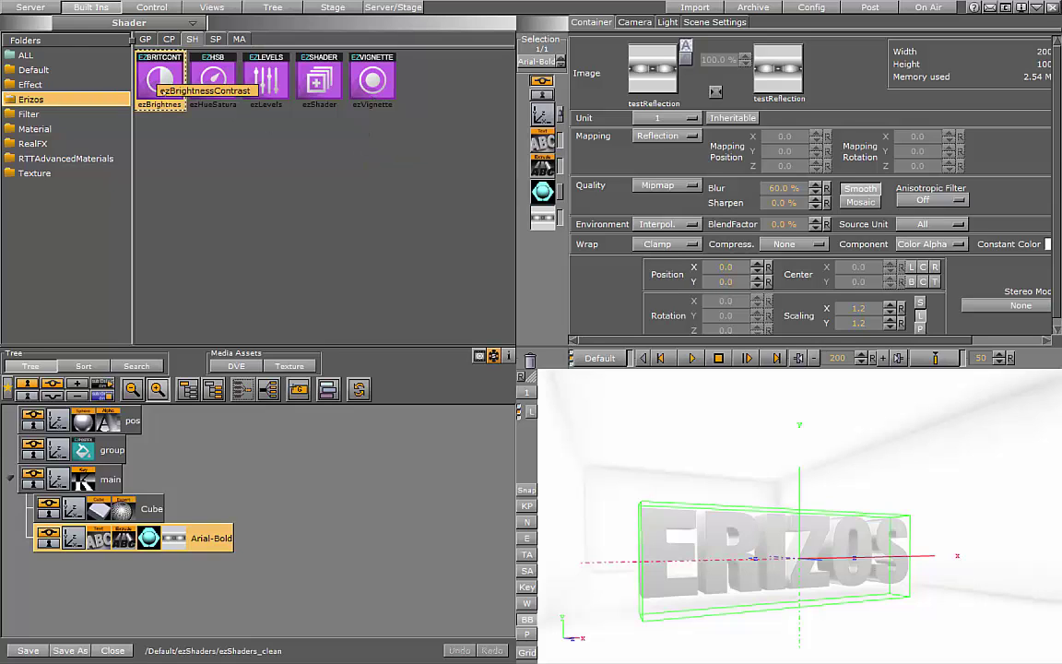
left_click(228, 81)
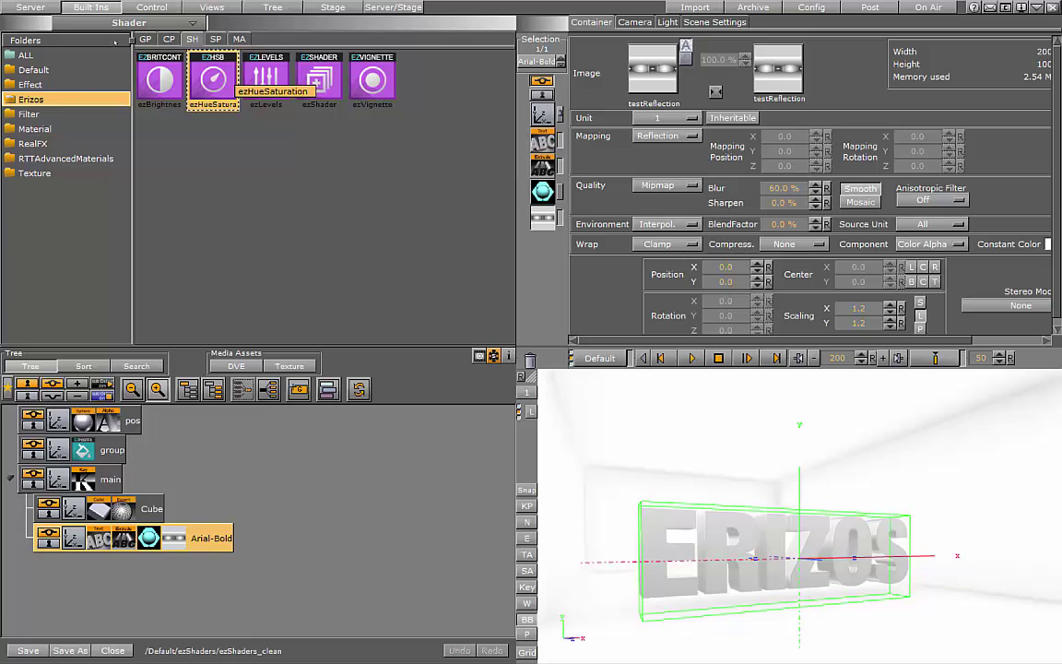
left_click(266, 81)
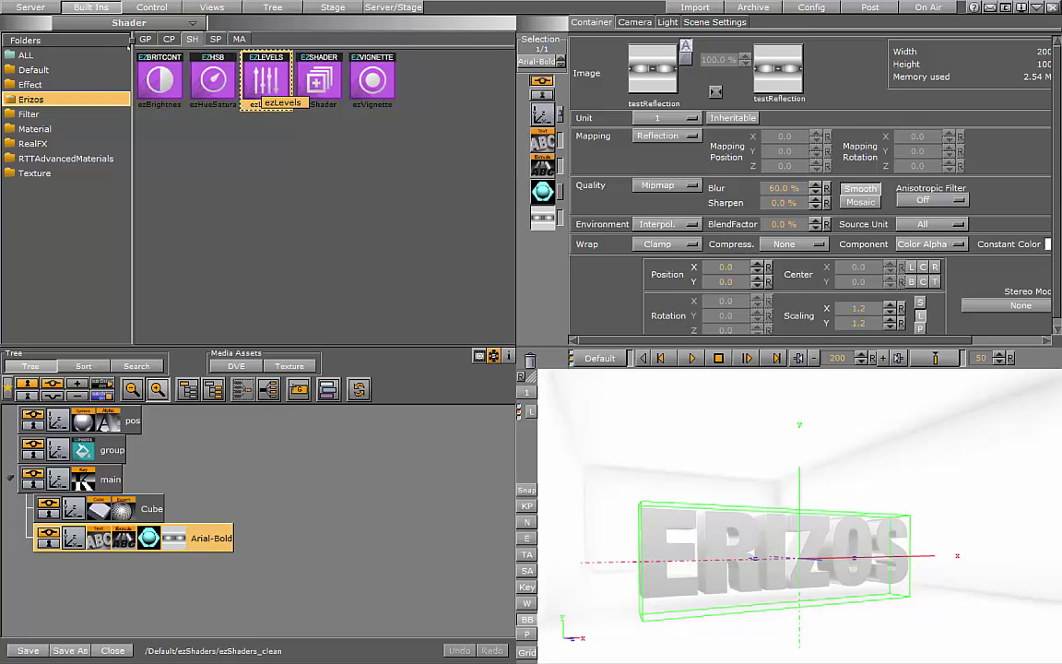
left_click(372, 81)
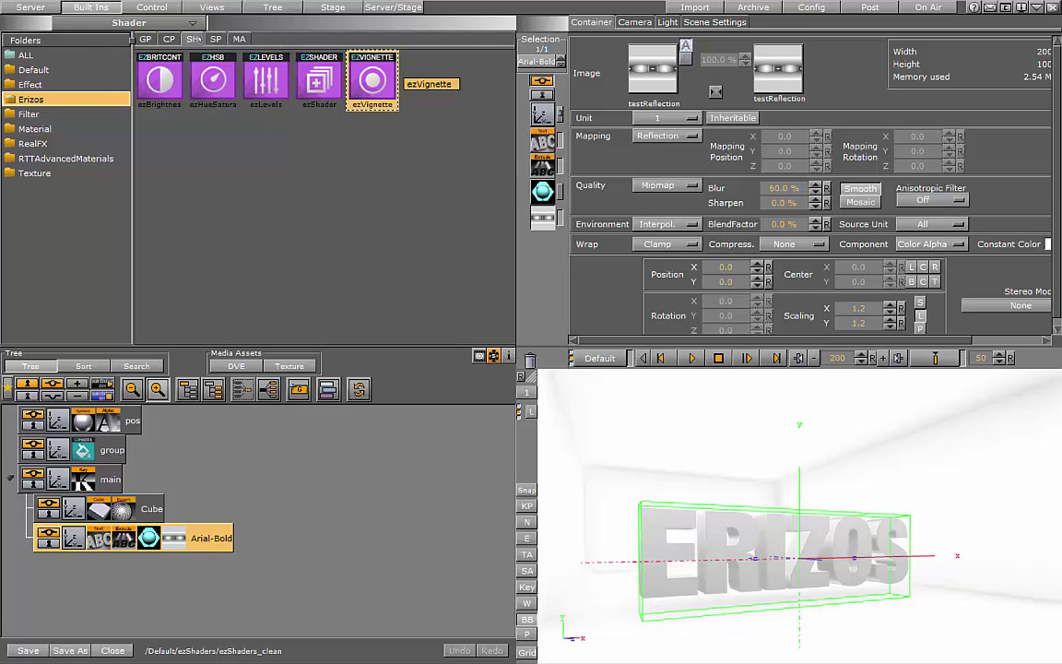
left_click(319, 81)
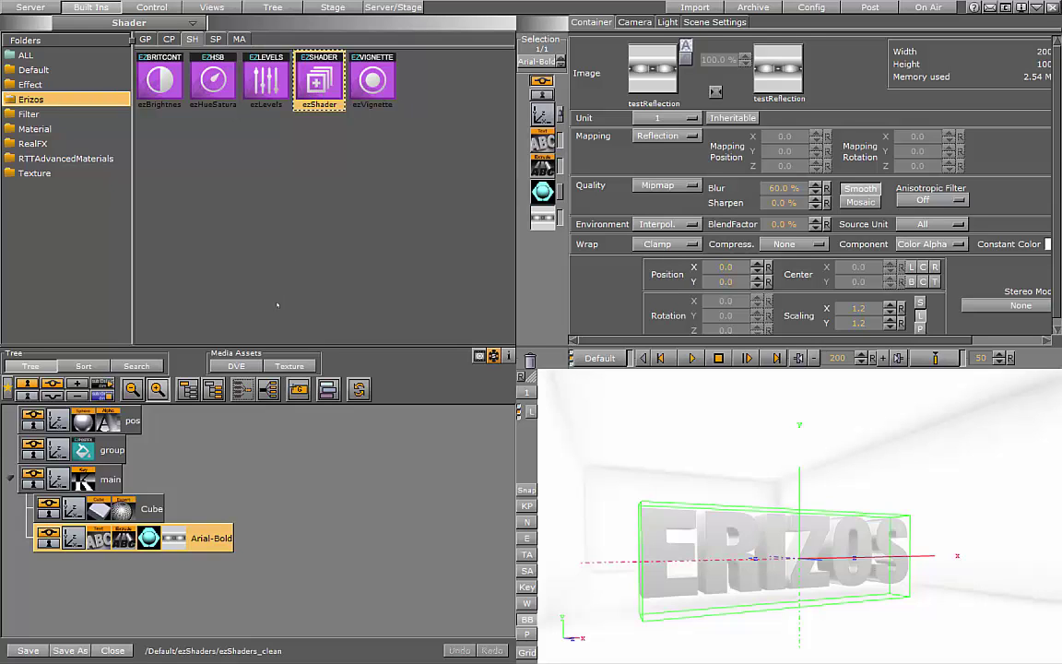
left_click(372, 81)
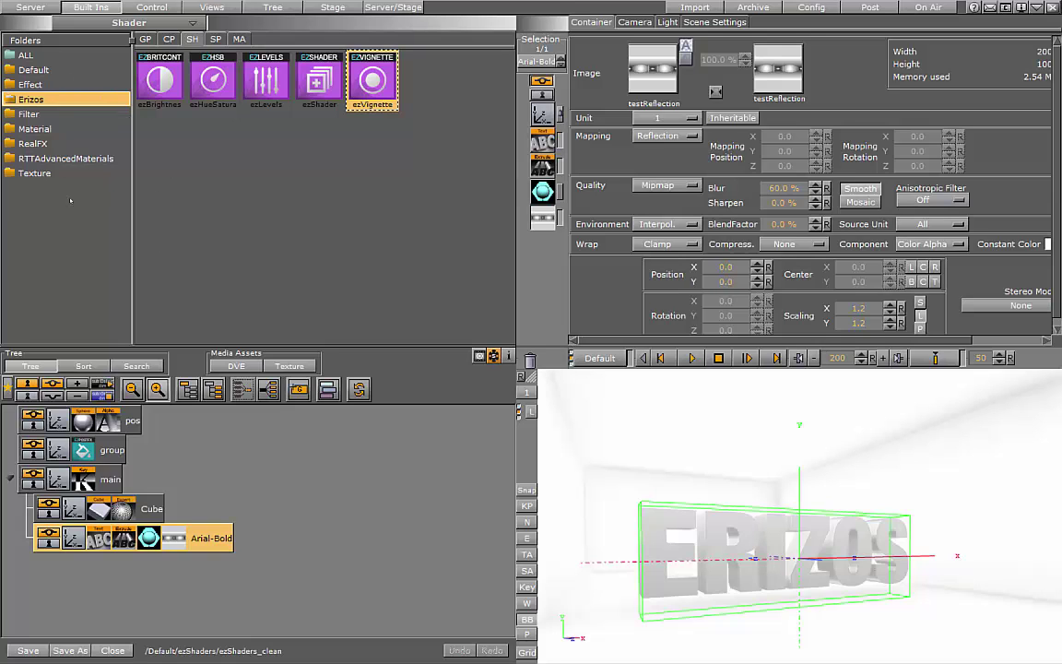
Step: Add the aus flag image from the ezShaders folder as a new container under main
left_click(30, 7)
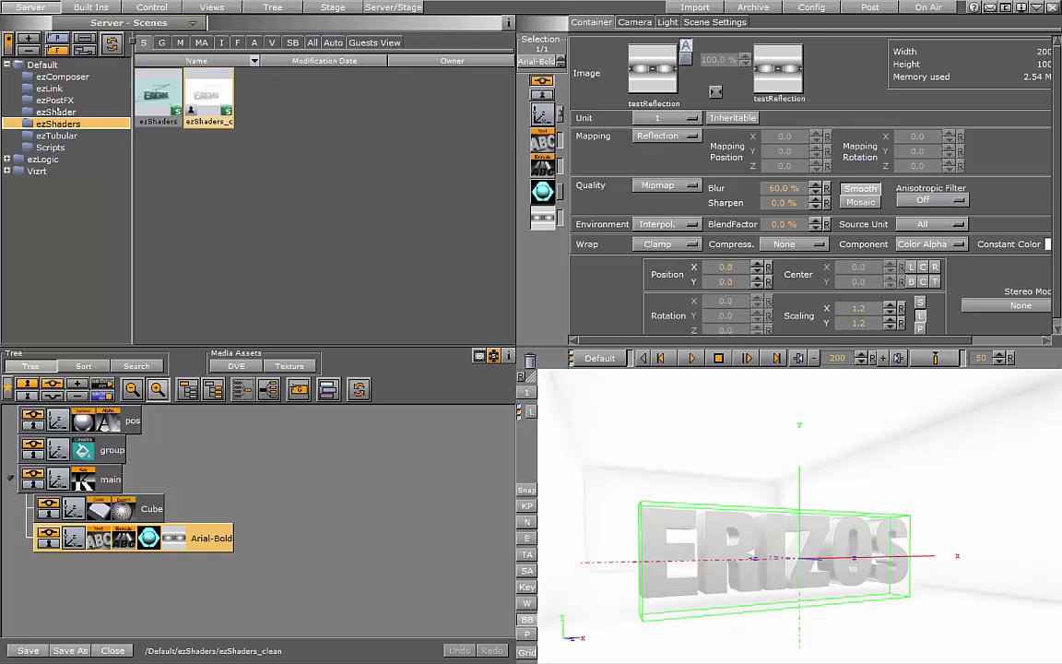
left_click(221, 43)
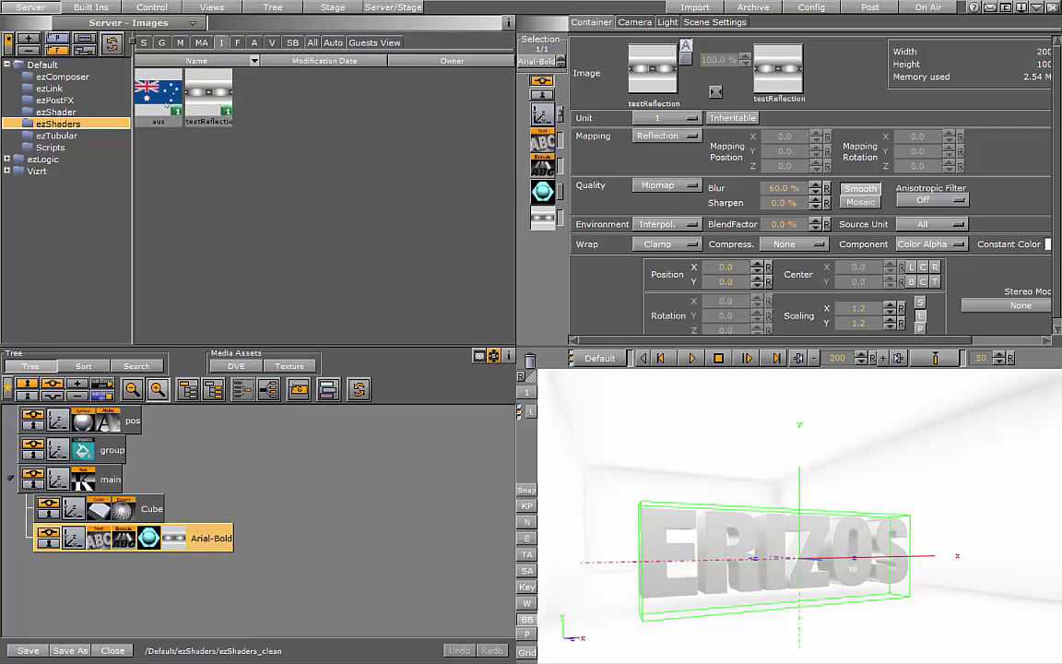
left_click_drag(164, 103, 102, 566)
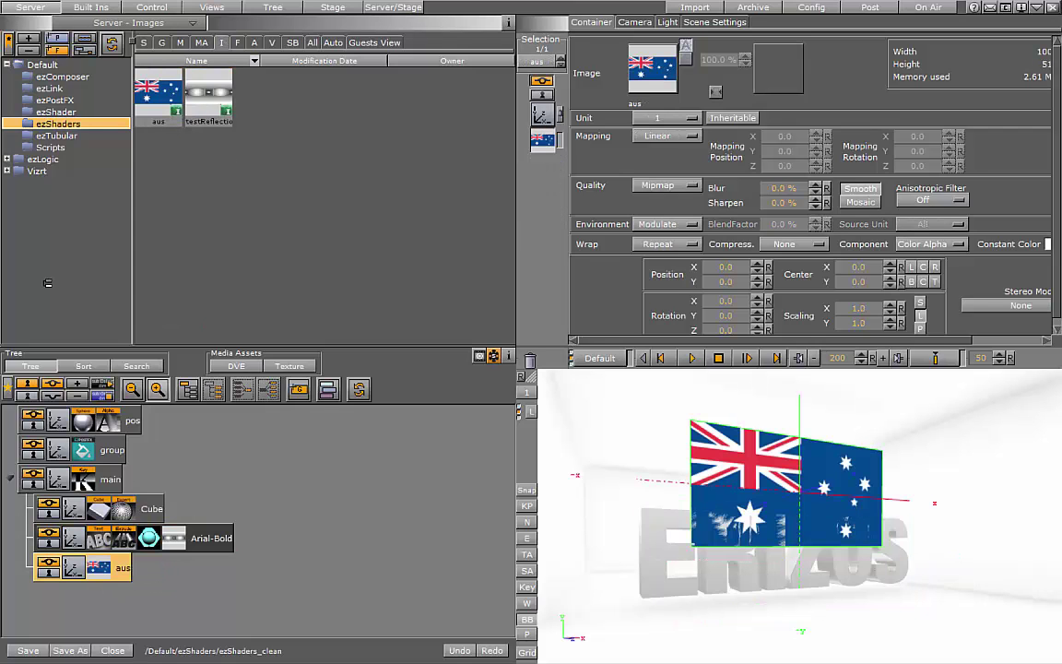
Step: Set the aus container's Z position to 17.0 and scale it proportionally to 1.37
left_click(542, 114)
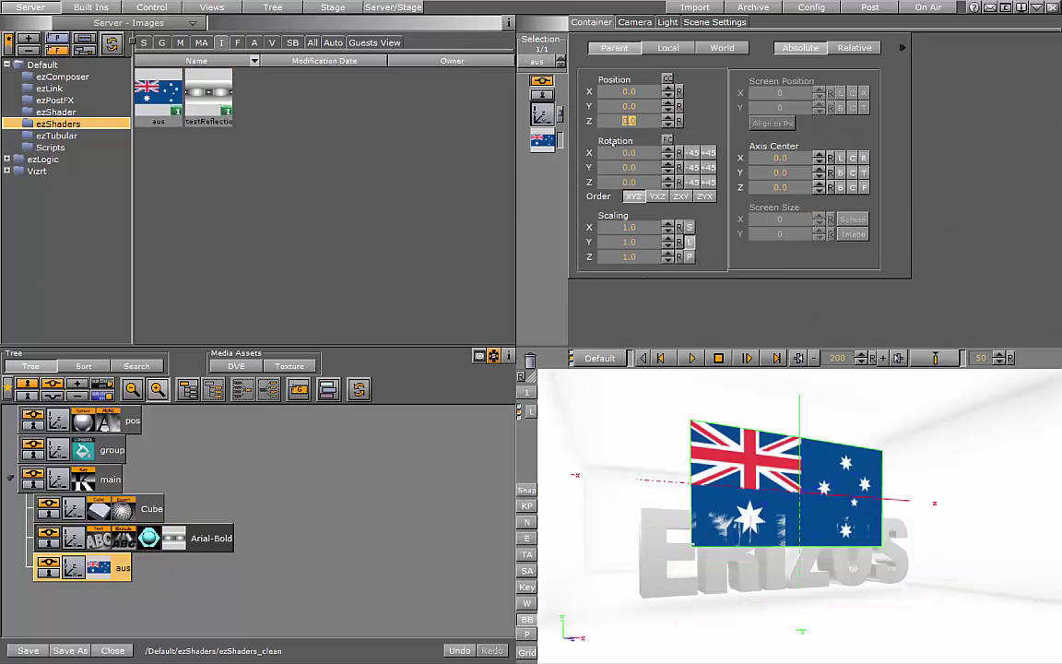
left_click_drag(627, 121, 643, 121)
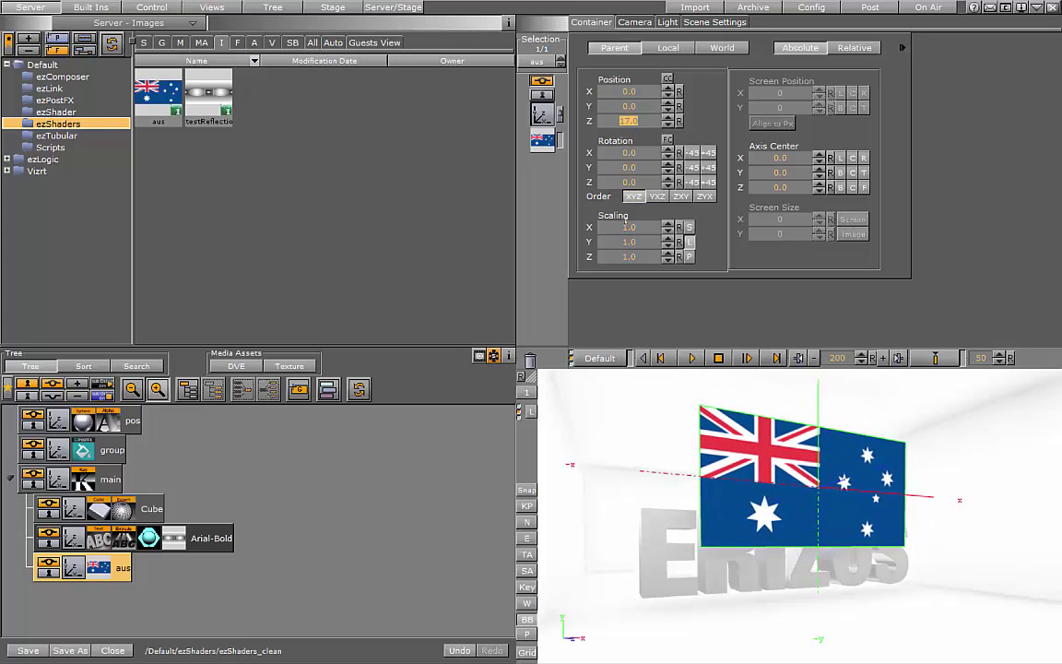
left_click_drag(625, 225, 649, 219)
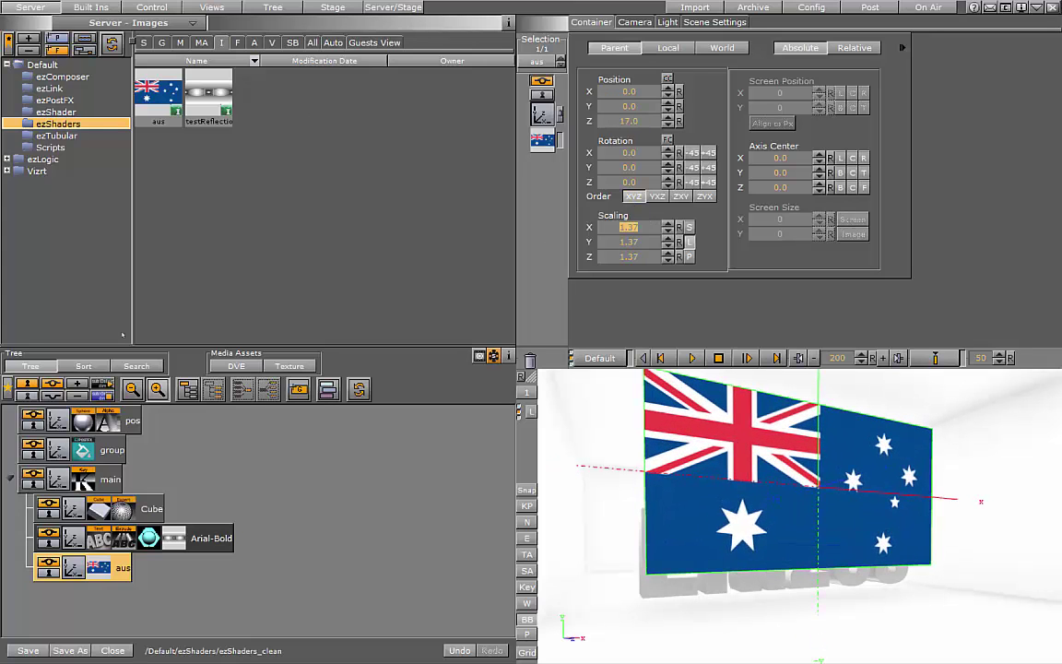
Step: Apply the ezBrightnessContrast shader to the aus container and try its RGB brightness and contrast, resetting both values
left_click(91, 7)
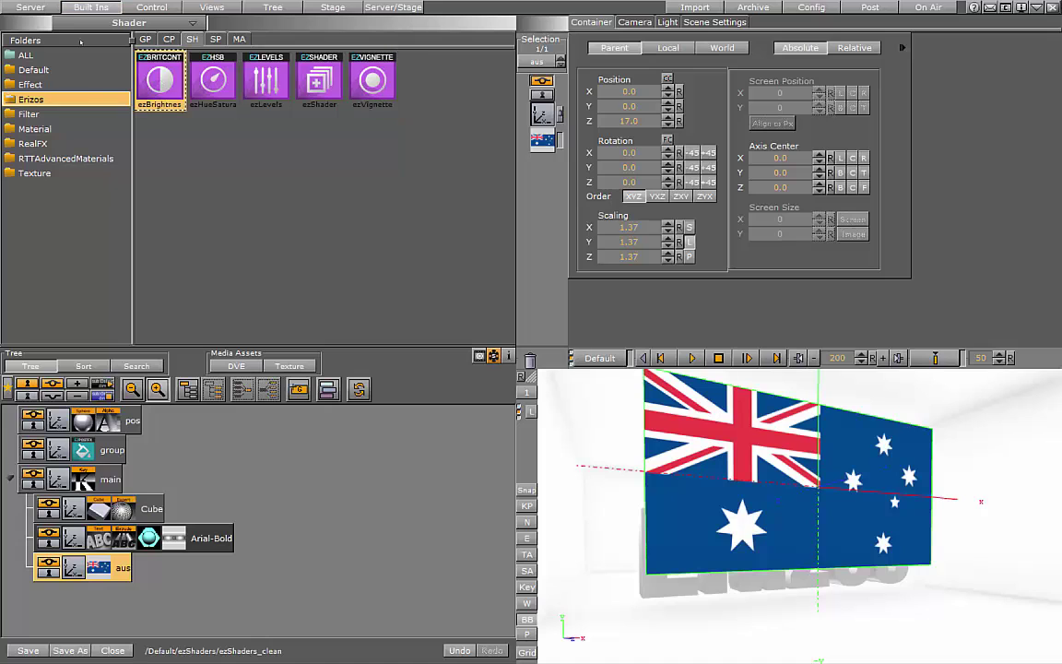
left_click_drag(160, 83, 123, 567)
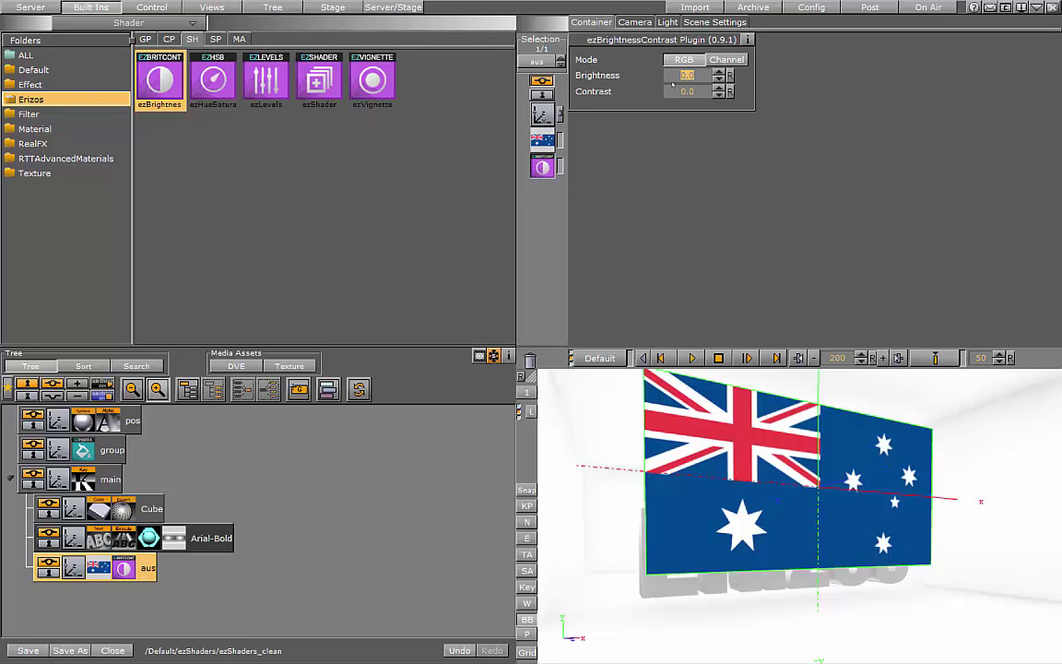
left_click_drag(673, 82, 729, 79)
left_click(729, 76)
left_click_drag(799, 92, 905, 100)
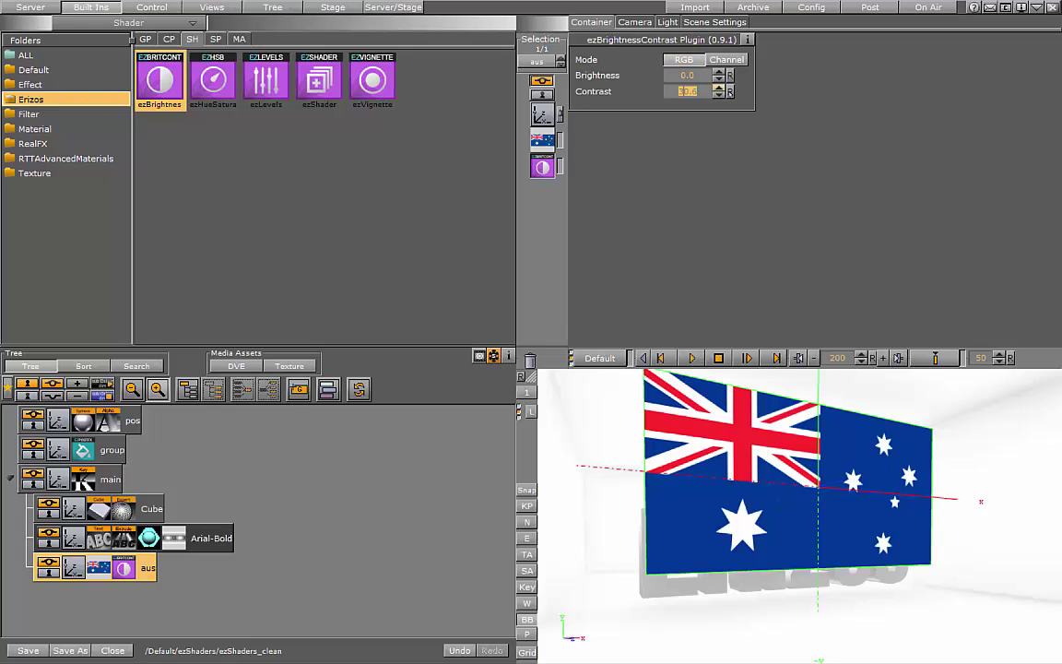
left_click(730, 91)
Step: Switch the brightness/contrast shader to Channel mode and try different red brightness and contrast values, resetting each
left_click(726, 59)
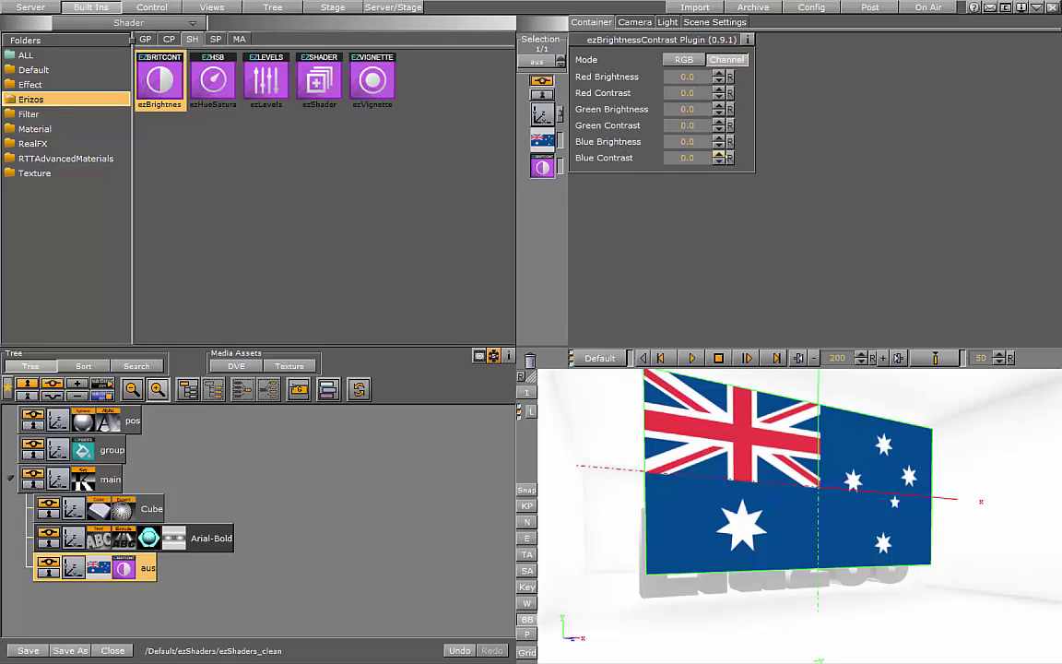
left_click_drag(700, 76, 616, 68)
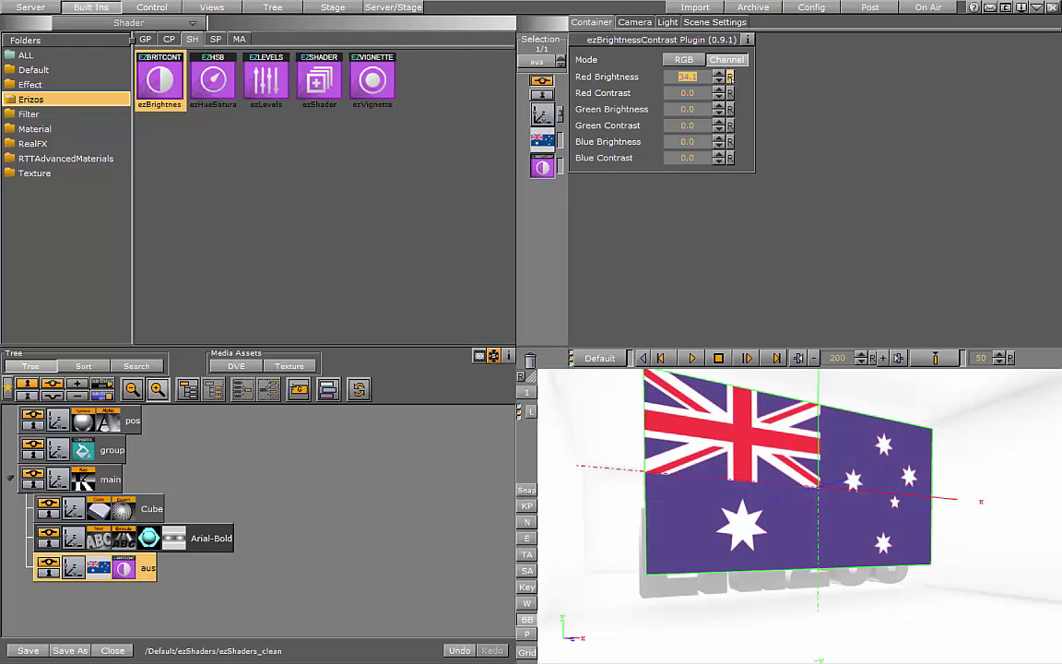
left_click(730, 77)
left_click_drag(696, 92, 802, 116)
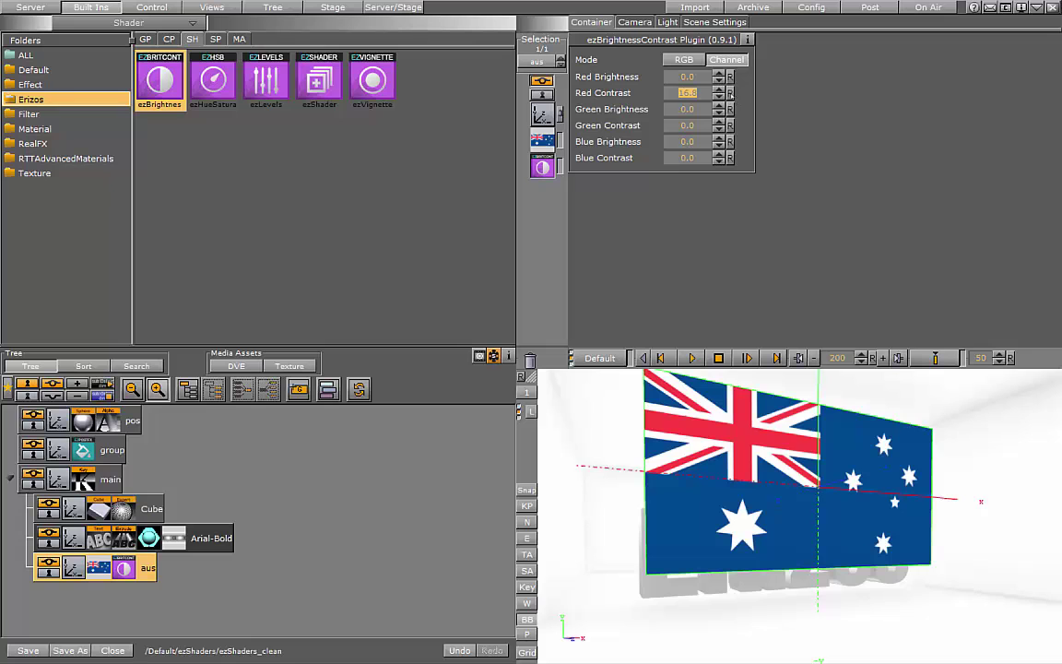
left_click(729, 93)
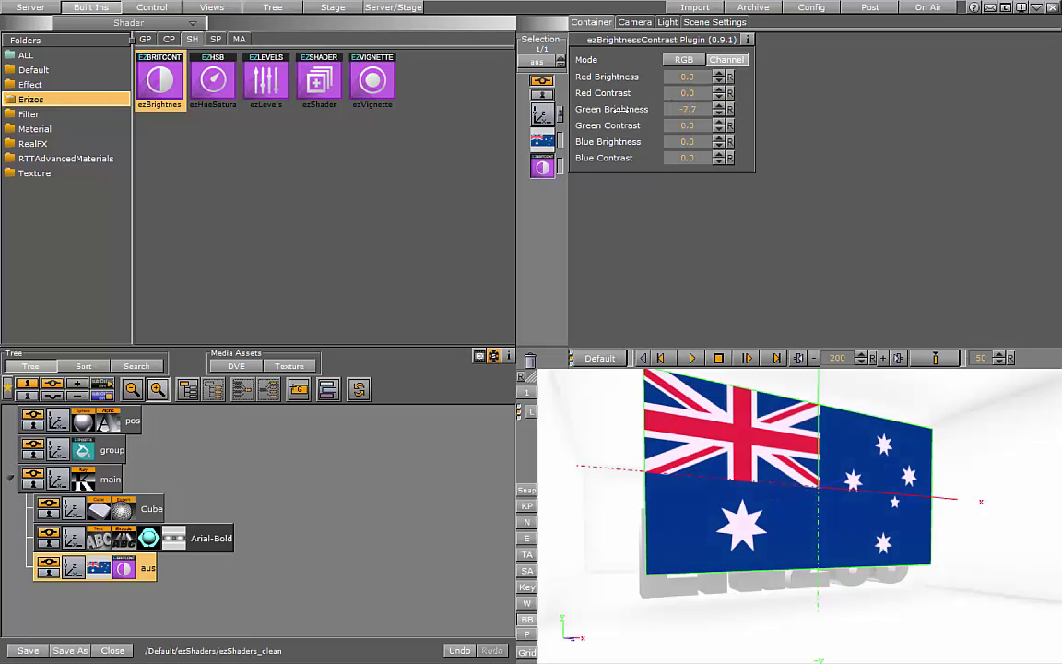
Step: Try different green brightness and green contrast values on the flag, resetting each
left_click_drag(687, 109, 829, 110)
left_click(729, 109)
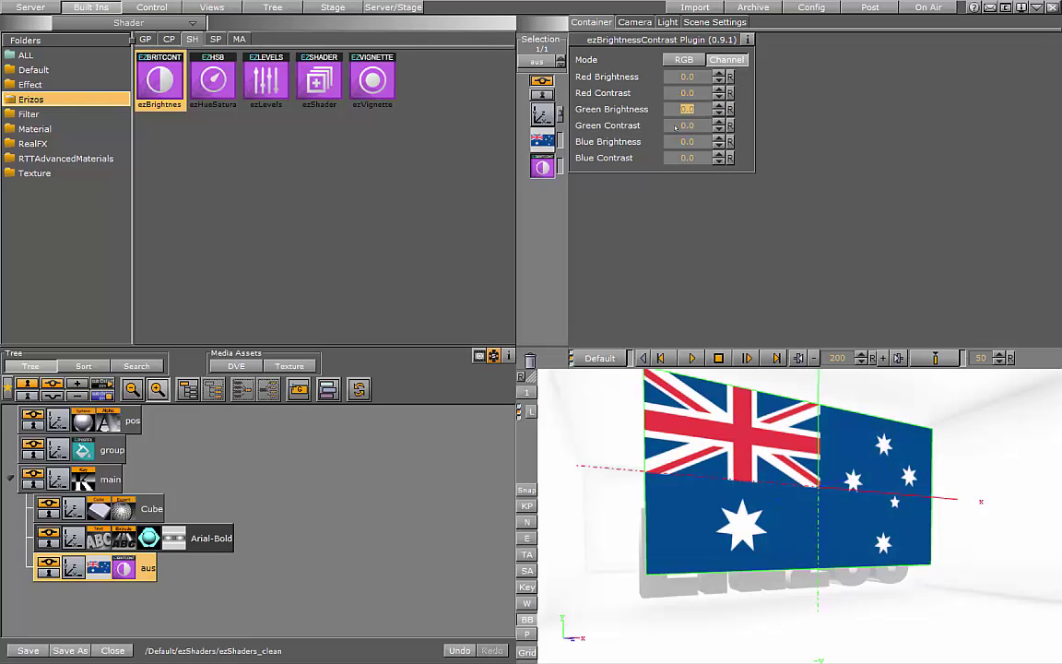
left_click_drag(687, 125, 349, 113)
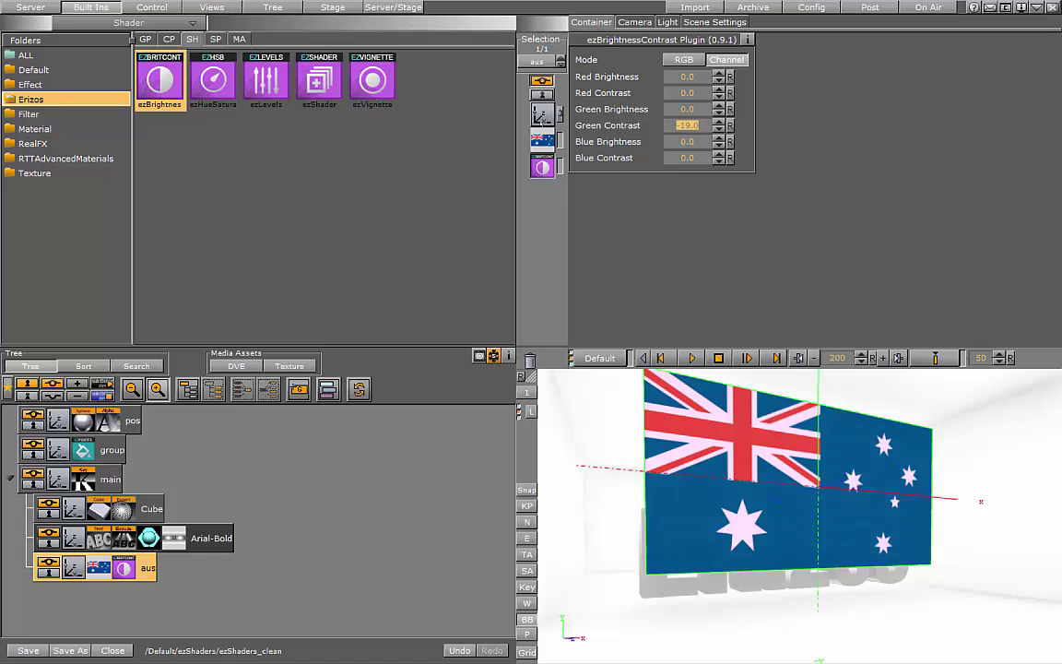
left_click(729, 126)
Step: Try different blue brightness and blue contrast values on the flag, resetting each
left_click_drag(691, 141, 772, 130)
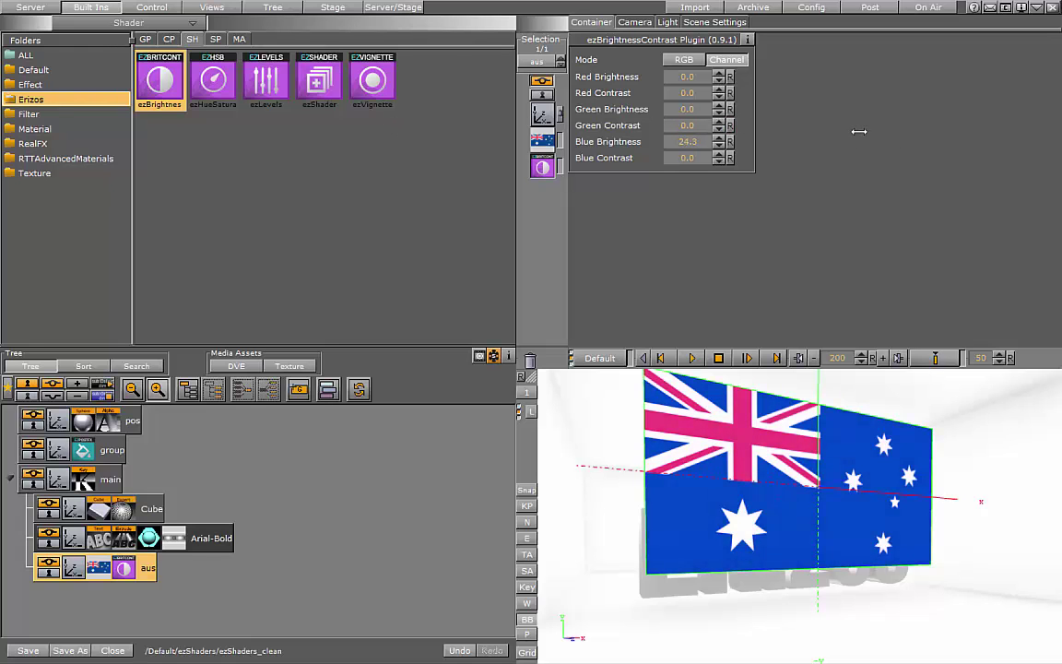
left_click(729, 141)
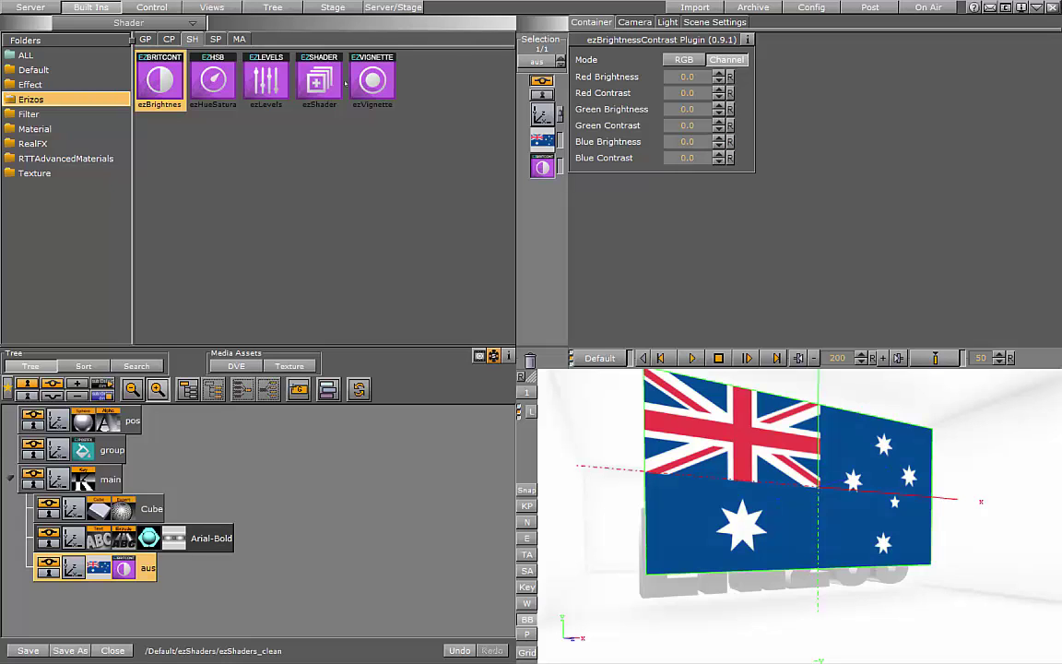
left_click_drag(740, 163, 514, 158)
left_click(729, 157)
Step: Replace ezBrightnessContrast with ezHueSaturation on the aus container and try different hue and saturation values, resetting both
left_click_drag(123, 567, 530, 360)
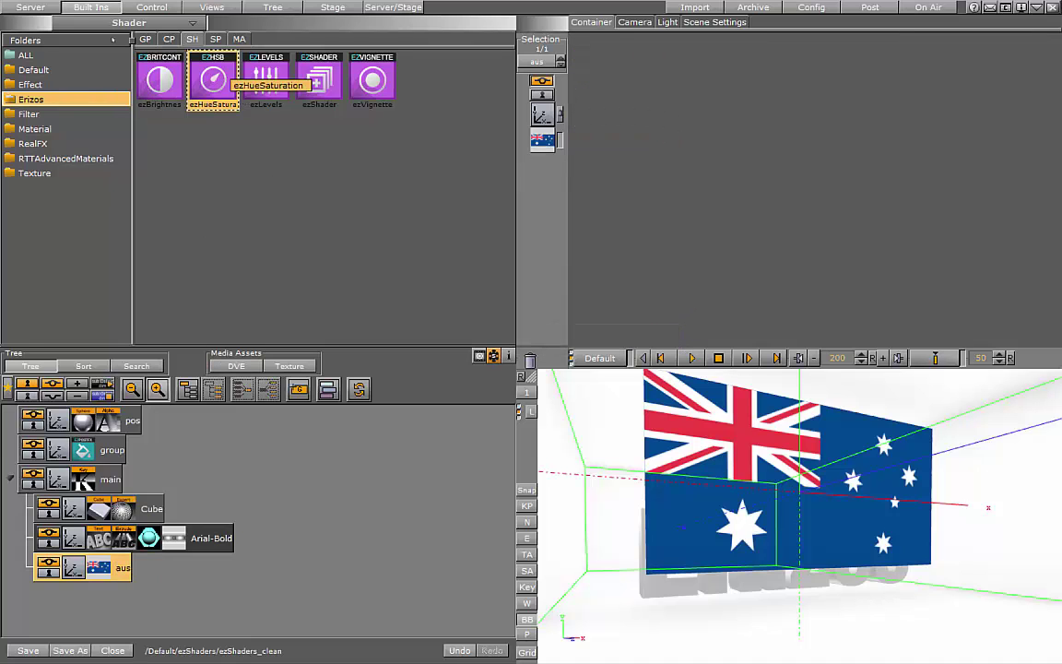
left_click_drag(213, 81, 184, 568)
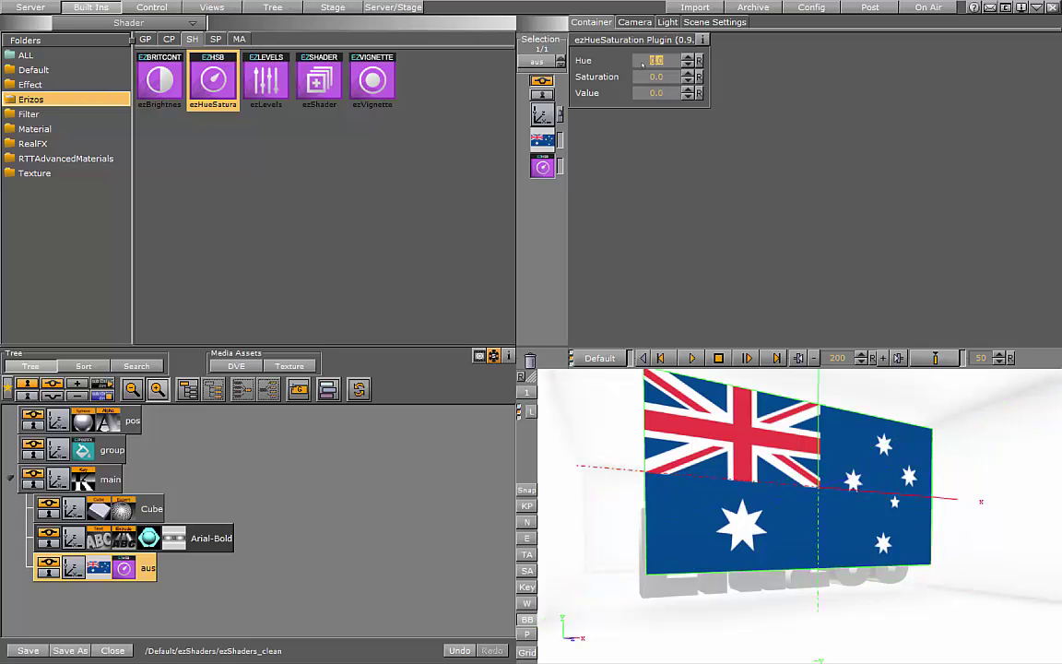
left_click_drag(643, 65, 451, 30)
left_click(698, 60)
left_click_drag(738, 74, 291, 117)
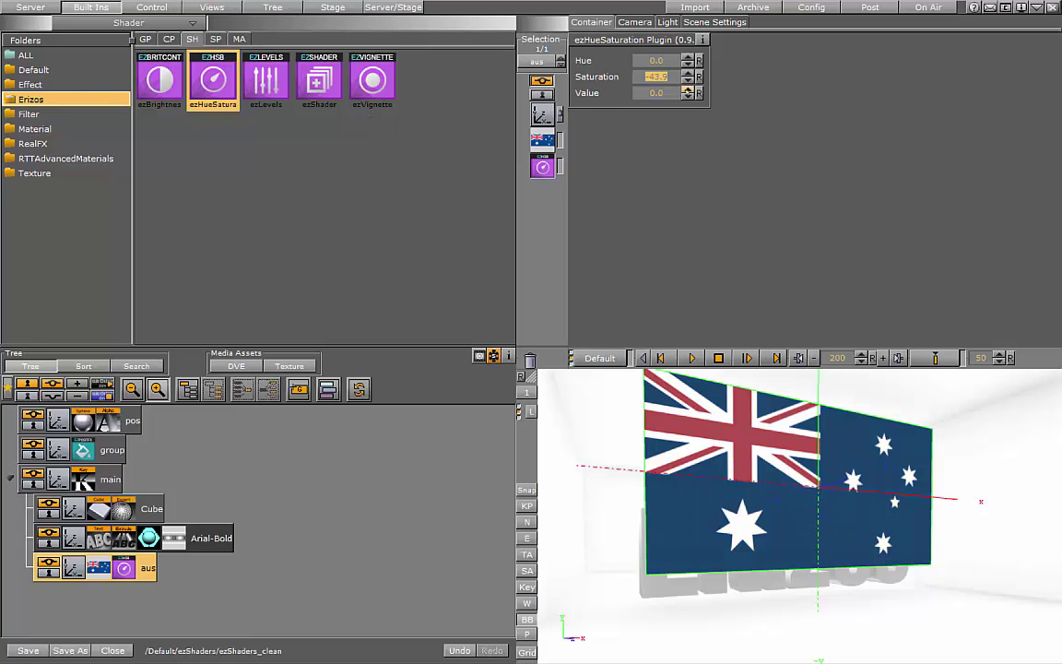
left_click_drag(573, 78, 108, 20)
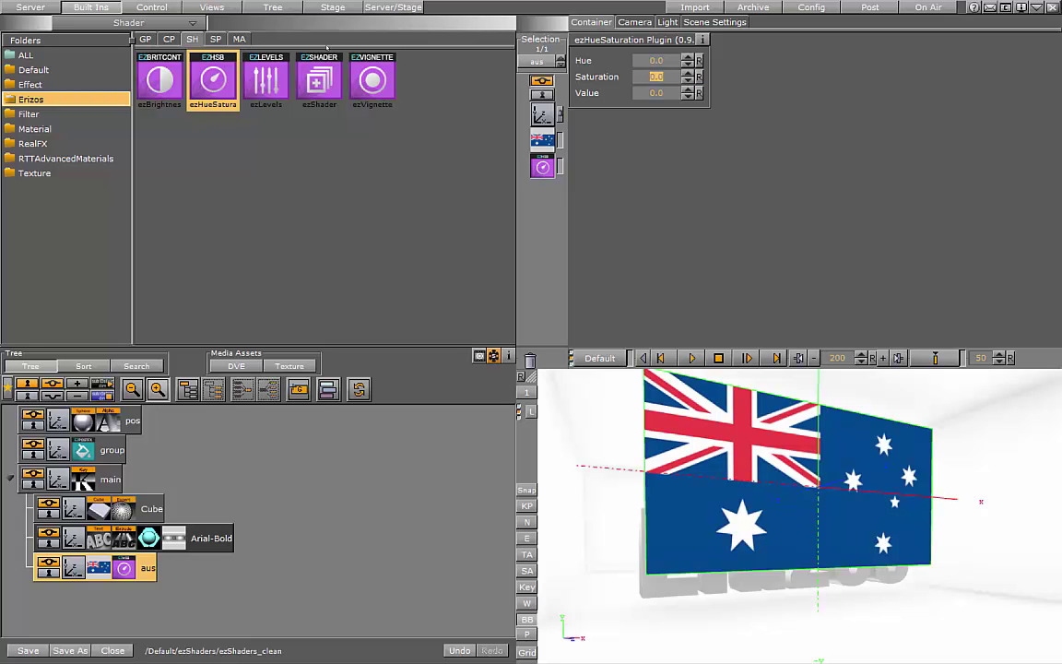
Step: Try different saturation and value settings in ezHueSaturation on the flag, resetting both
left_click_drag(655, 92, 213, 41)
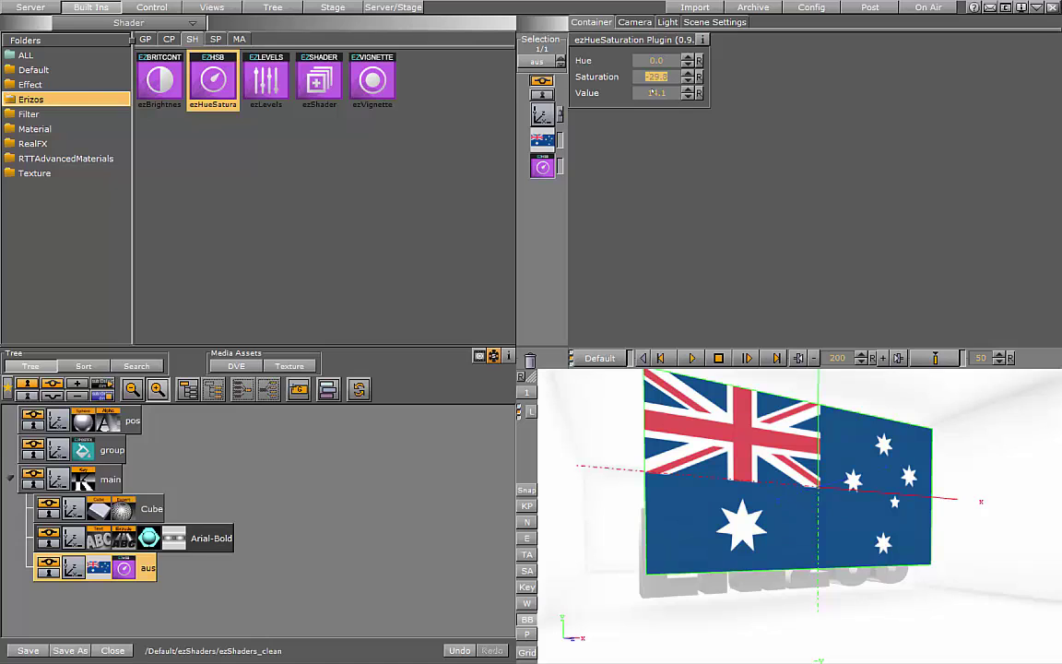
left_click(699, 94)
left_click(699, 77)
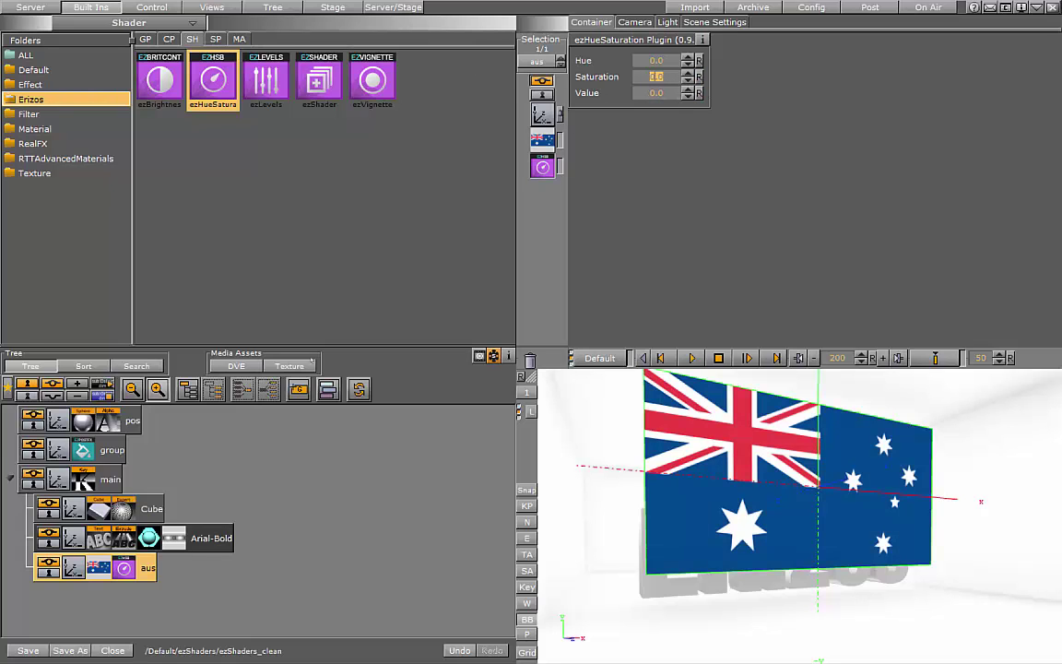
Step: Replace ezHueSaturation with ezLevels on the aus container and try gamma values such as 0.6, resetting gamma
left_click_drag(123, 567, 529, 359)
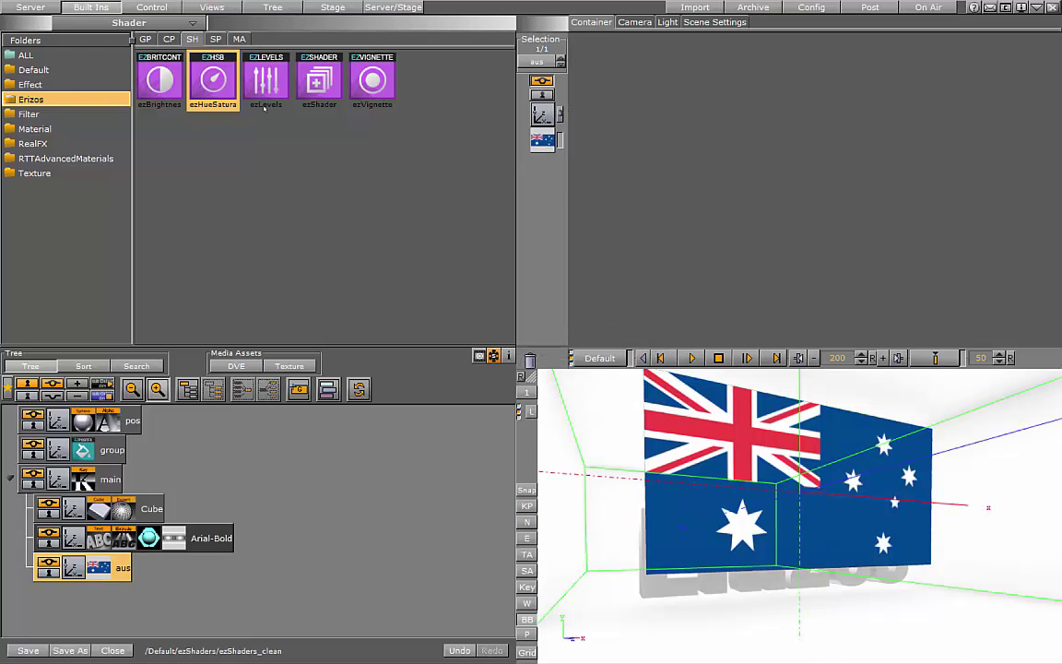
left_click_drag(265, 92, 92, 567)
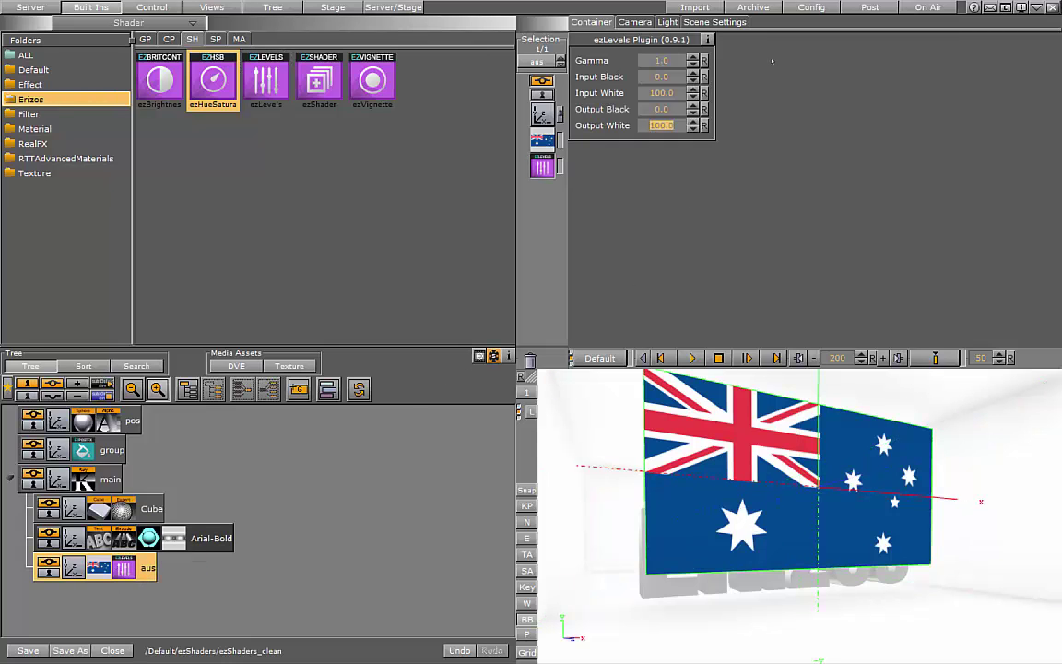
left_click_drag(656, 64, 336, 33)
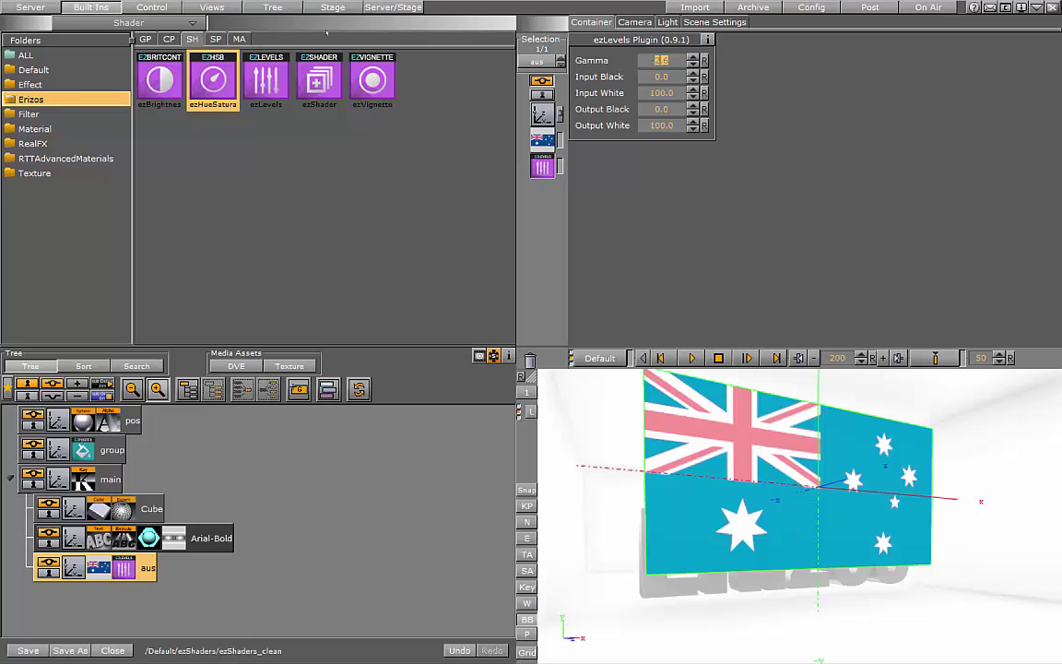
mouse_move(326, 32)
left_mouse_down()
mouse_move(680, 60)
mouse_move(320, 32)
left_mouse_up()
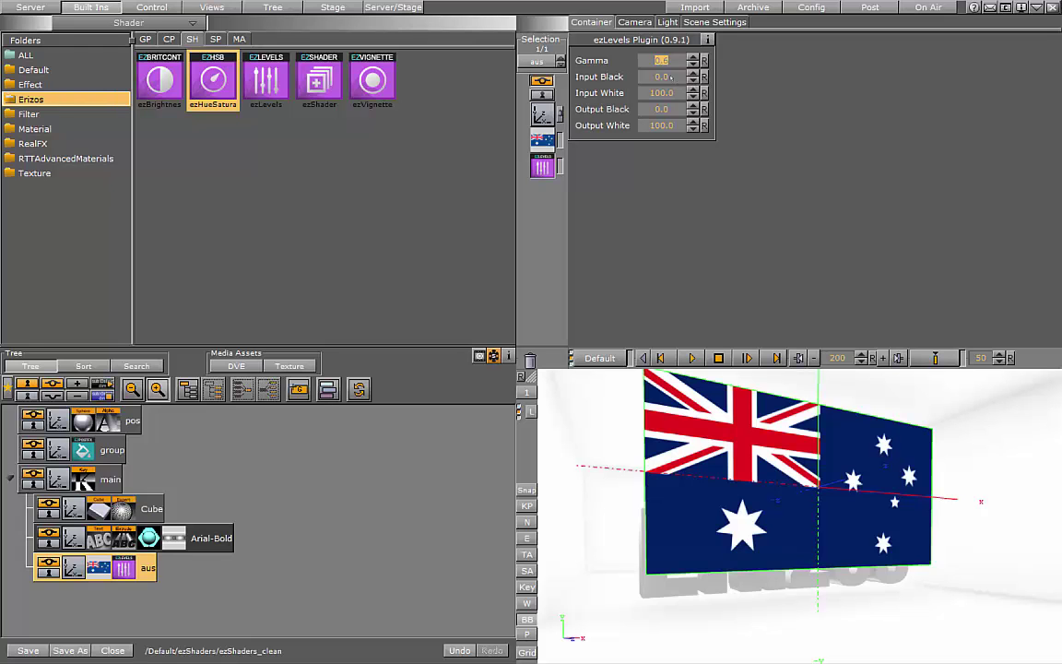
left_click_drag(670, 67, 931, 107)
left_click(704, 60)
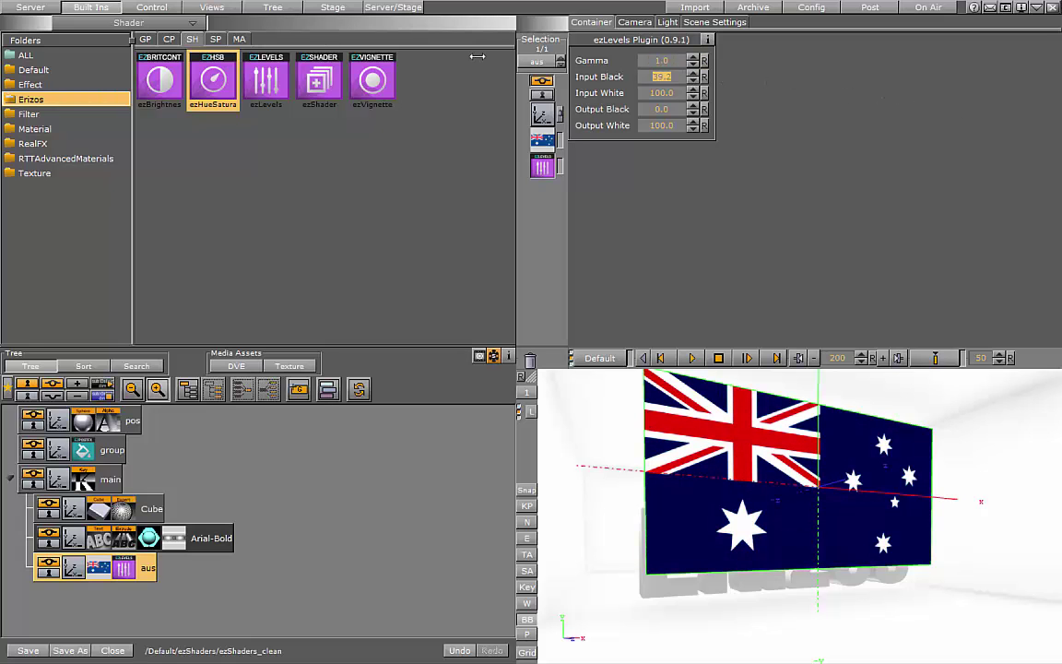
Step: Try different input black and input white levels on the flag, resetting each
left_click_drag(657, 80, 880, 91)
left_click(703, 76)
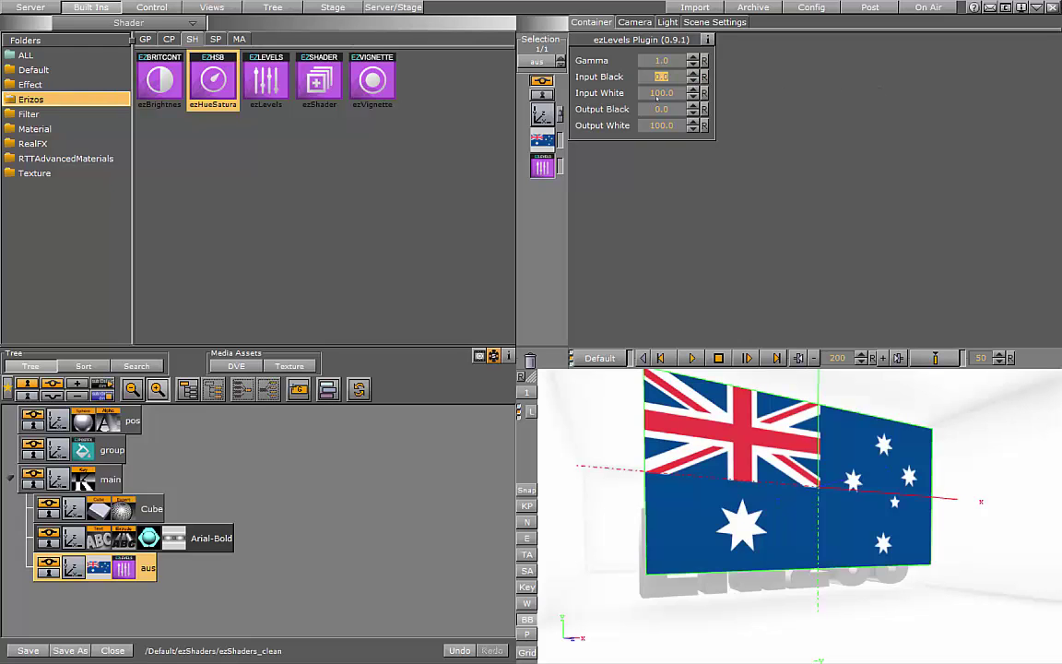
left_click_drag(661, 92, 294, 53)
left_click(703, 93)
Step: Try different output black and output white levels on the flag, resetting each
left_click_drag(661, 108, 402, 63)
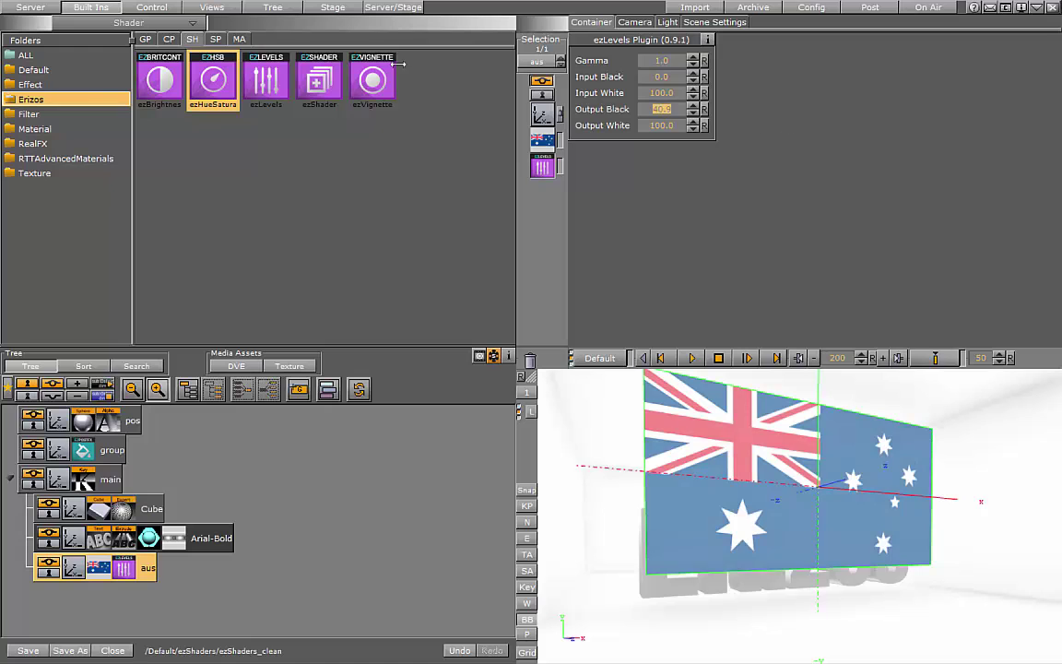
left_click(704, 109)
mouse_move(660, 126)
left_mouse_down()
mouse_move(236, 67)
mouse_move(653, 136)
left_mouse_up()
left_click(704, 125)
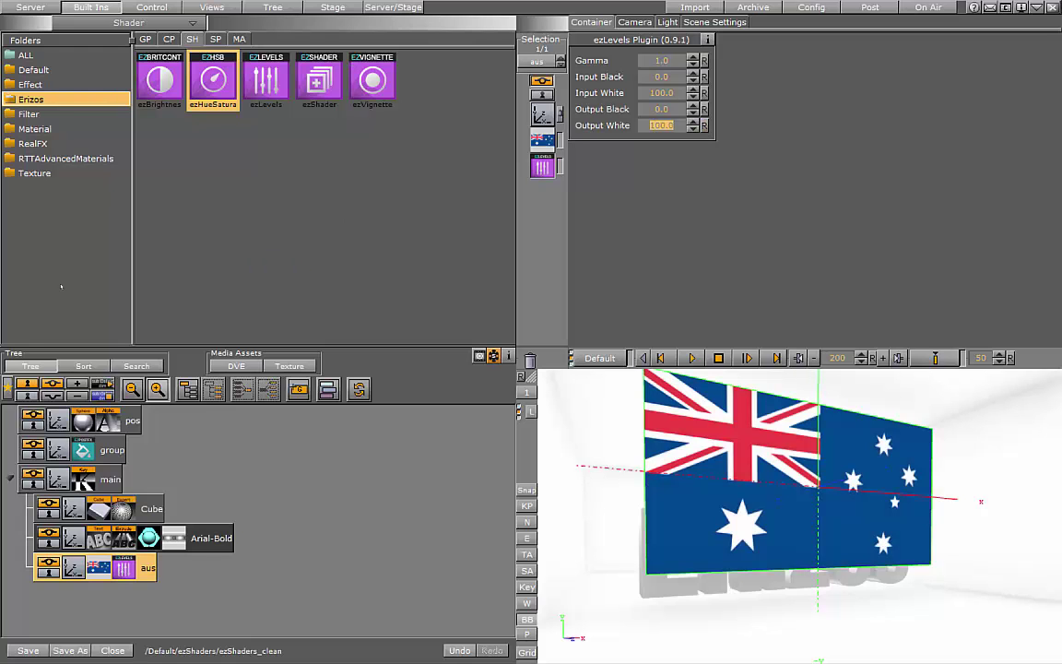
Step: Replace ezLevels with ezVignette on the aus container and try its intensity, radius and softness, setting softness to 76
left_click_drag(542, 166, 530, 358)
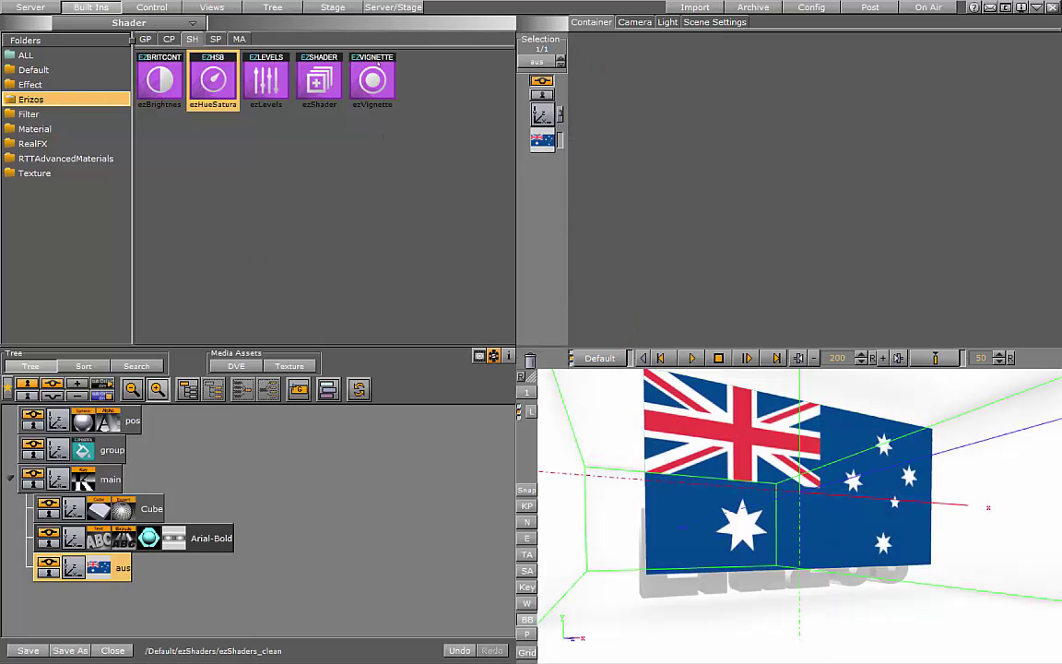
left_click_drag(378, 63, 121, 567)
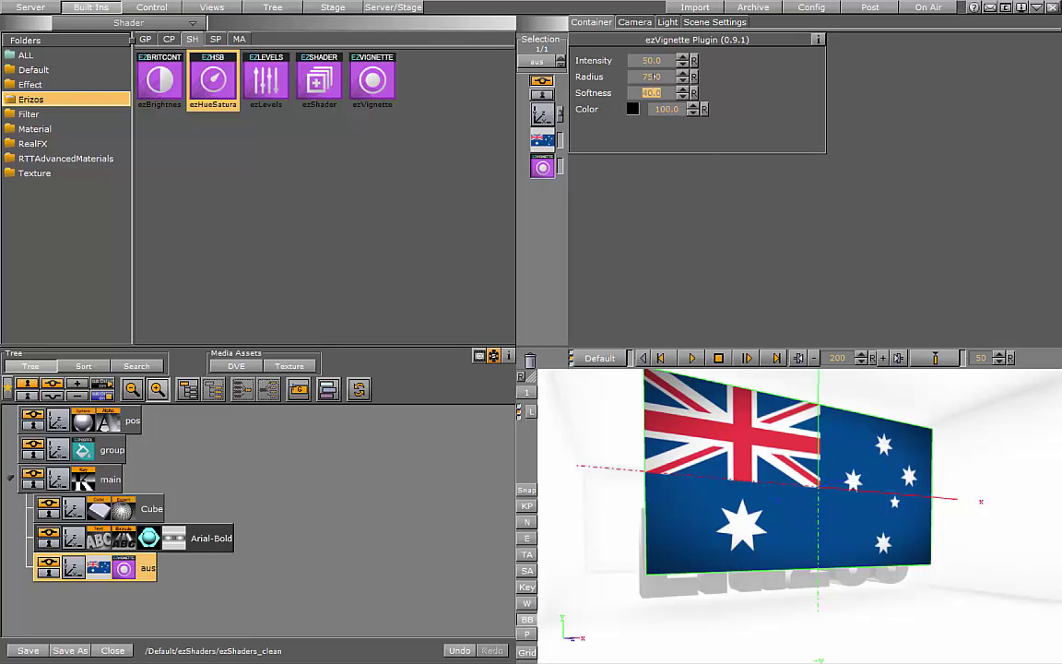
left_click_drag(644, 61, 215, 40)
left_click_drag(651, 77, 906, 128)
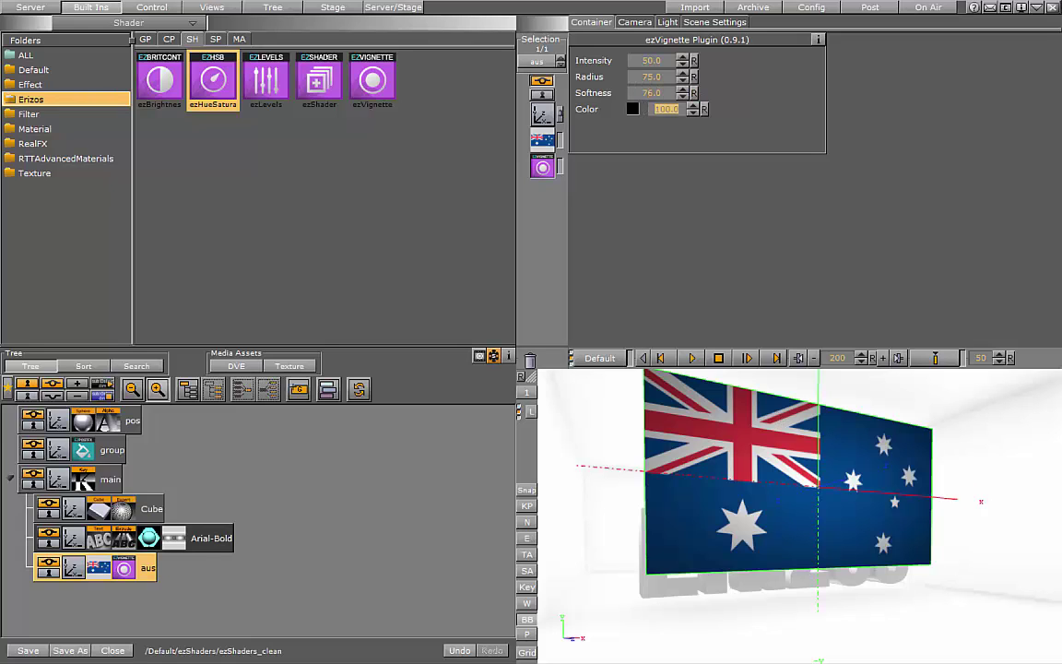
Step: Change the vignette color from black to yellow using RGB values and set its alpha to about 66.7
left_click(632, 109)
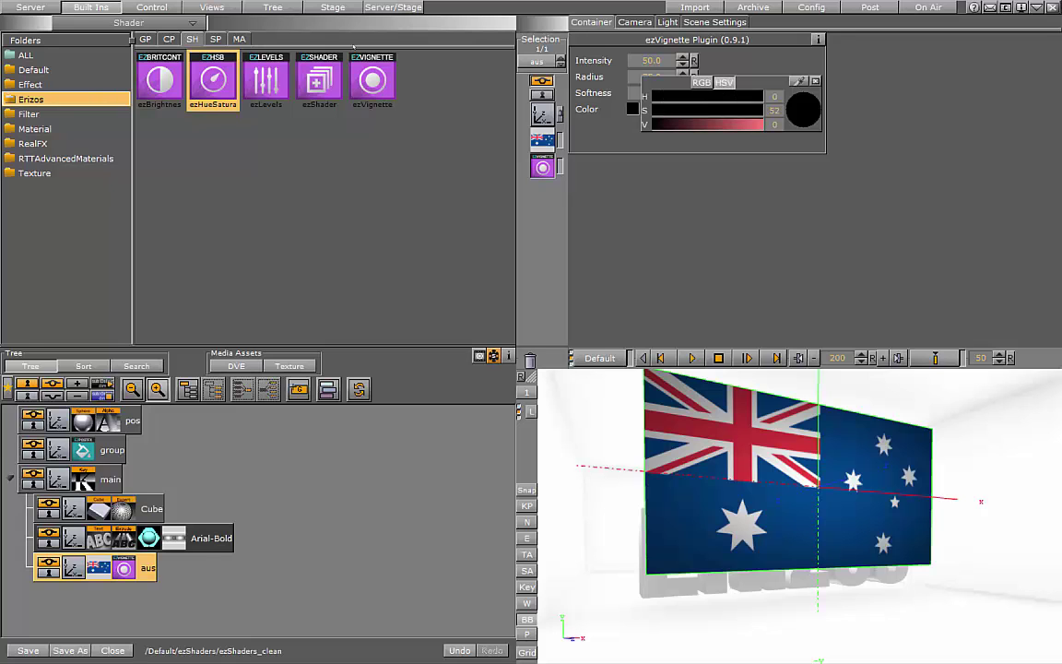
left_click(703, 85)
left_click_drag(711, 110, 754, 111)
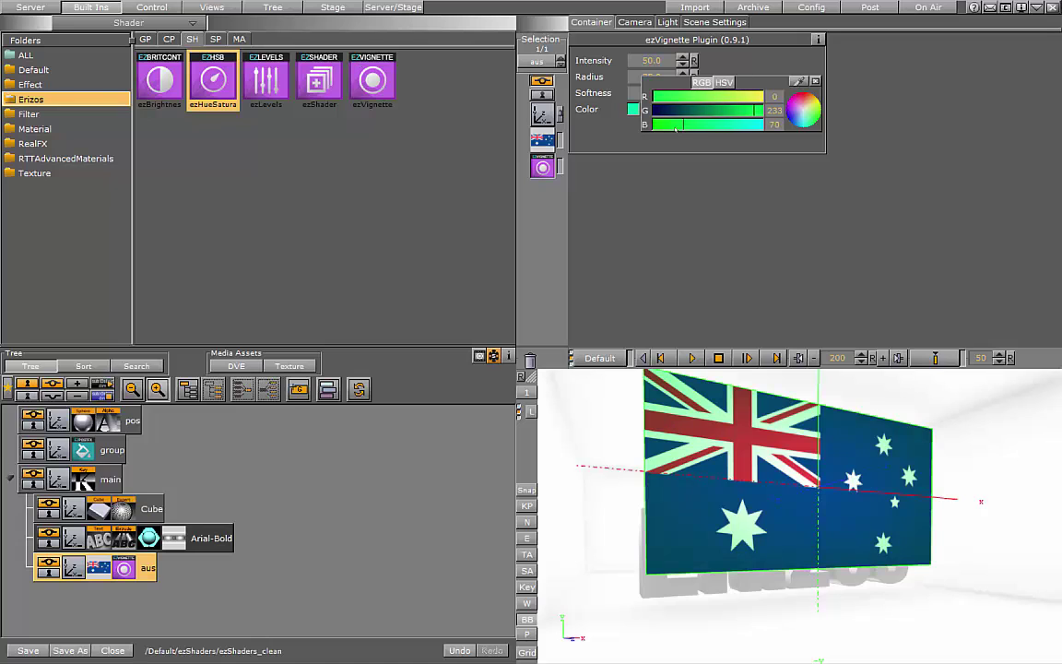
left_click(751, 96)
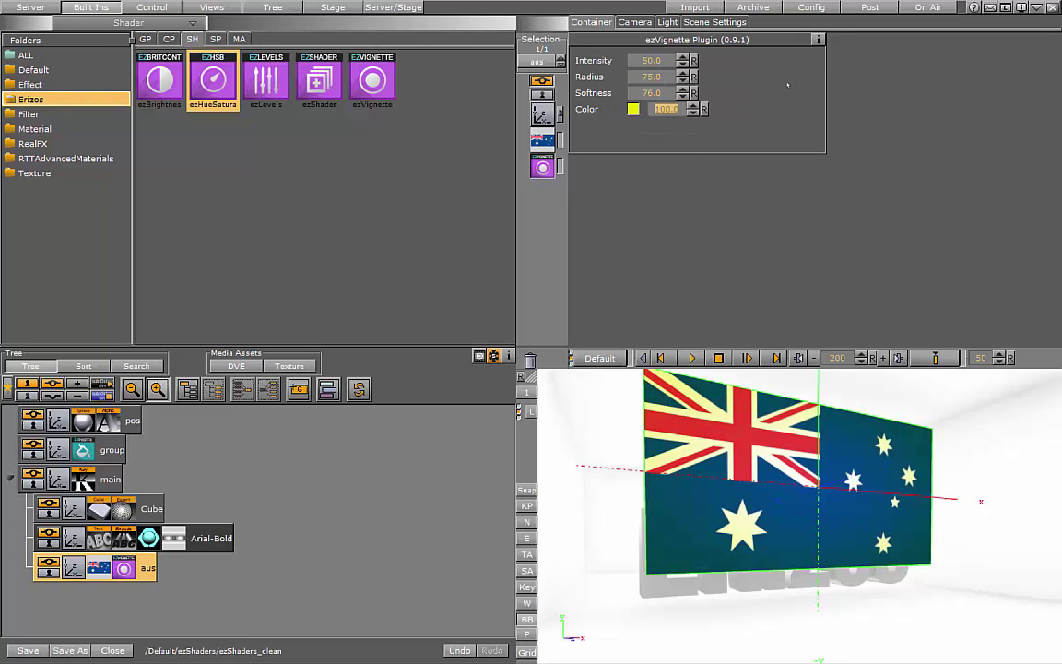
left_click_drag(615, 109, 681, 109)
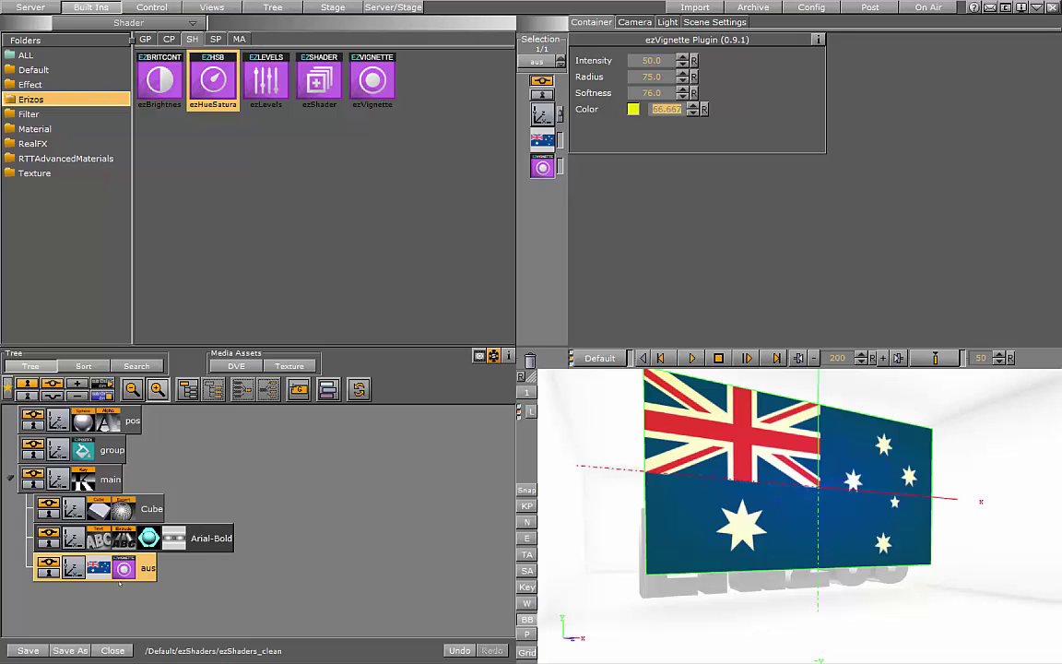
Step: Remove ezVignette from the aus container and delete the flag container from the scene tree
left_click_drag(124, 568, 530, 360)
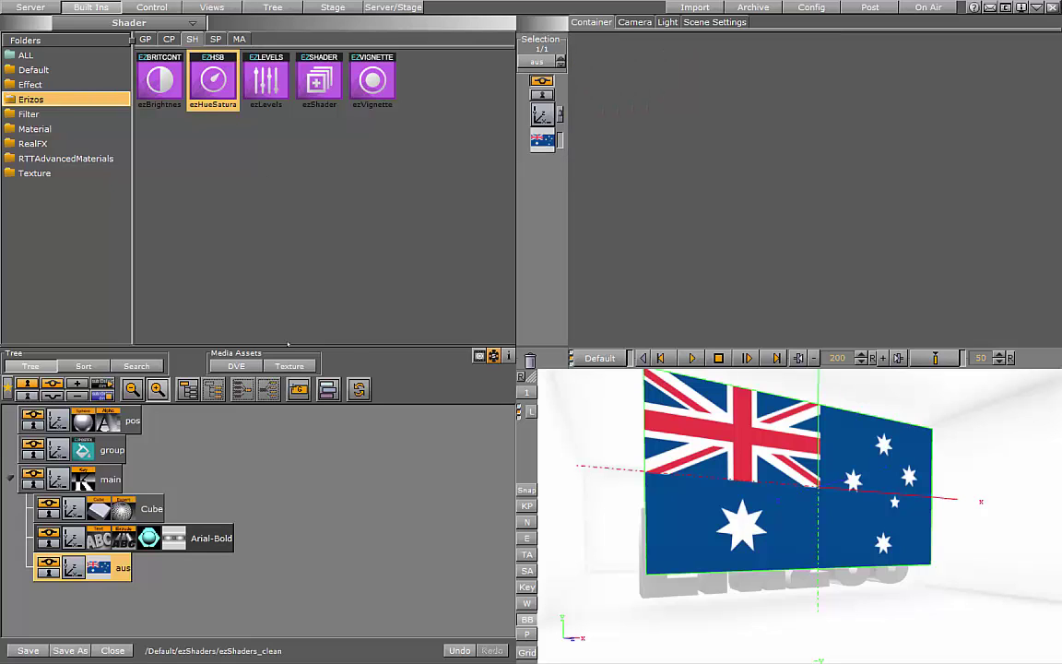
left_click_drag(346, 560, 530, 359)
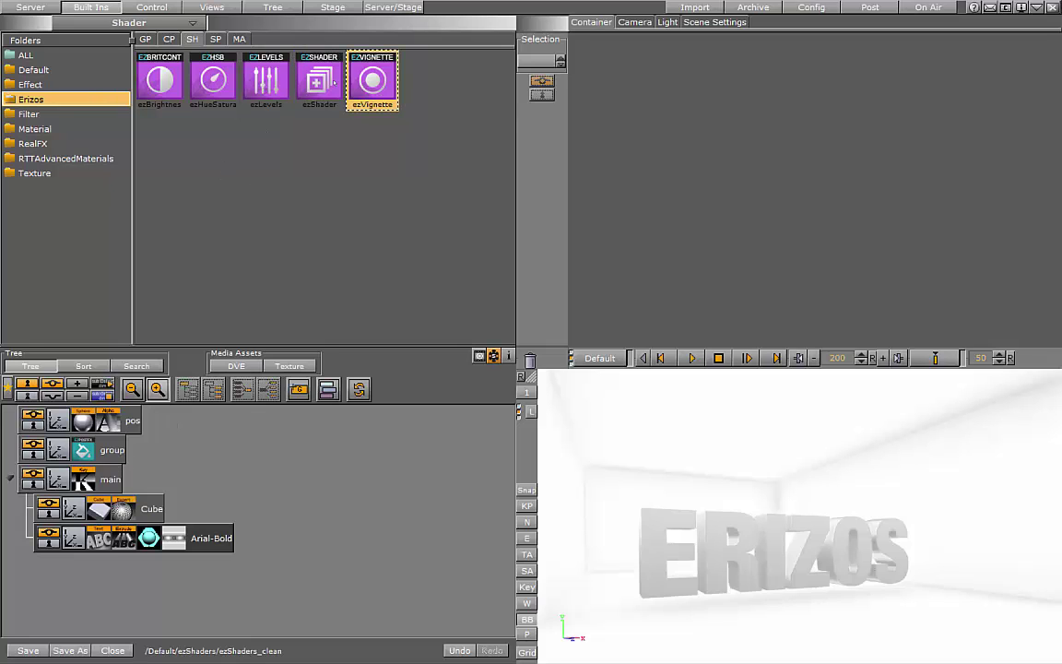
Step: Apply ezShader to the group container and use it to add a Brightness / Contrast shader
left_click_drag(331, 82, 118, 419)
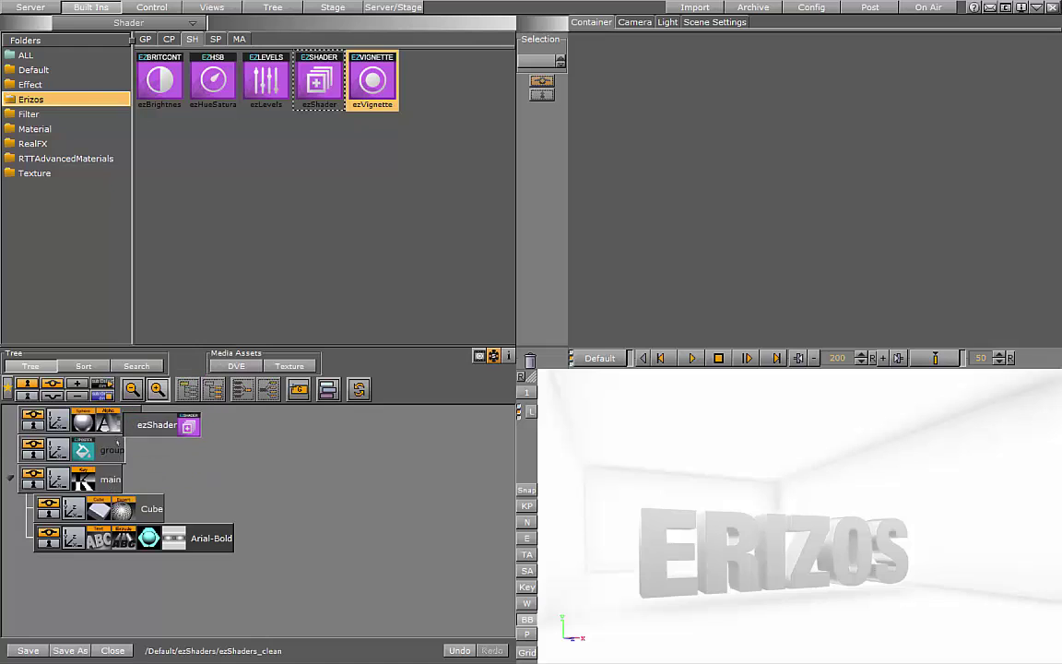
left_click_drag(187, 426, 109, 447)
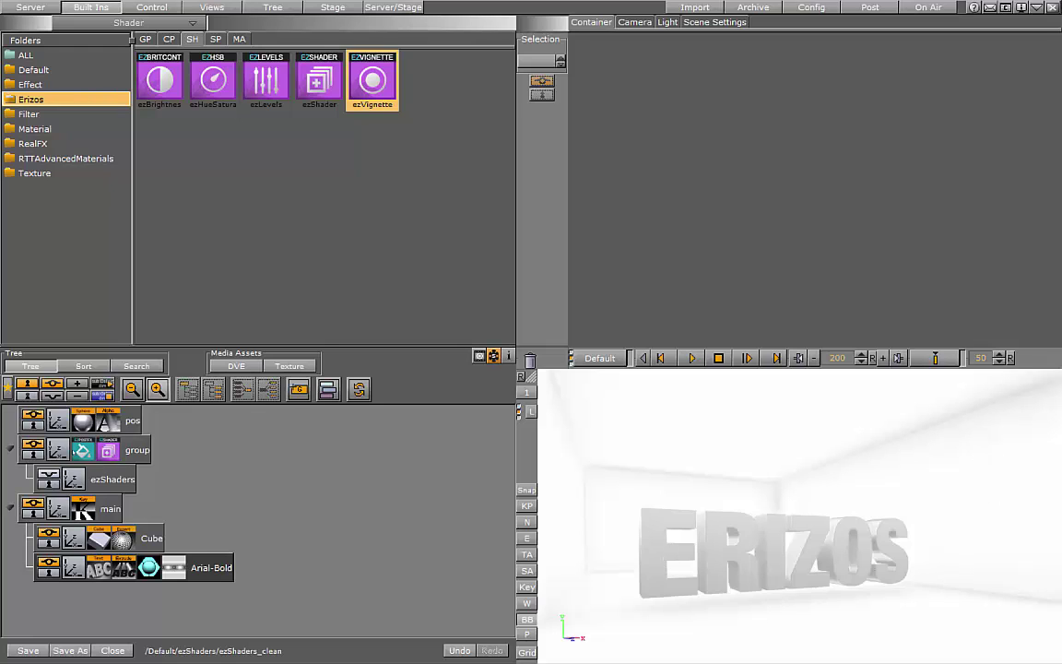
left_click(108, 450)
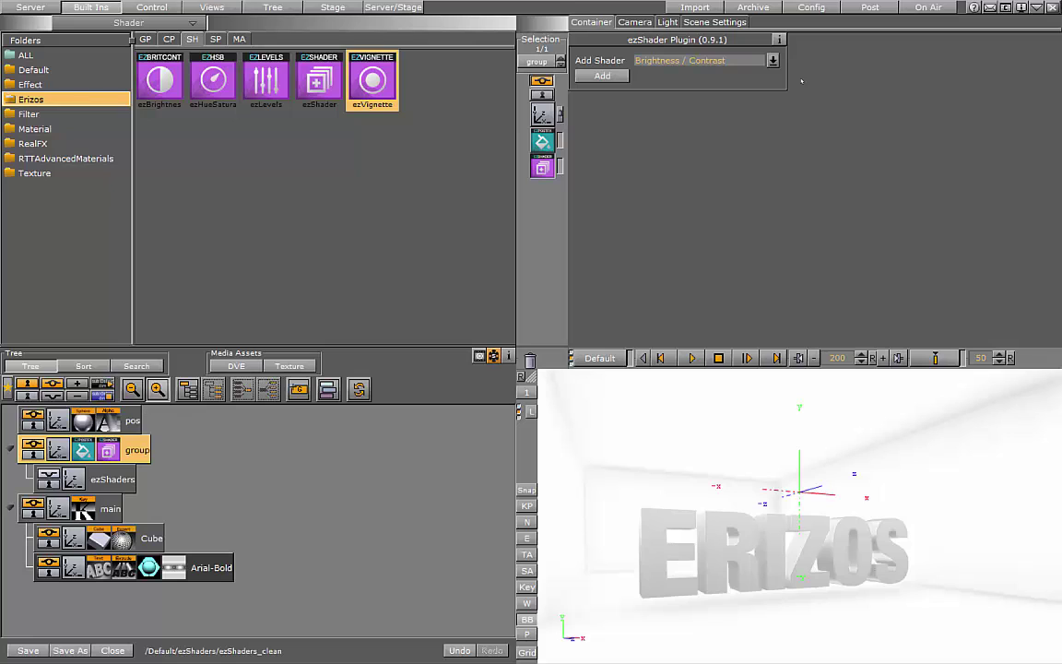
left_click(697, 60)
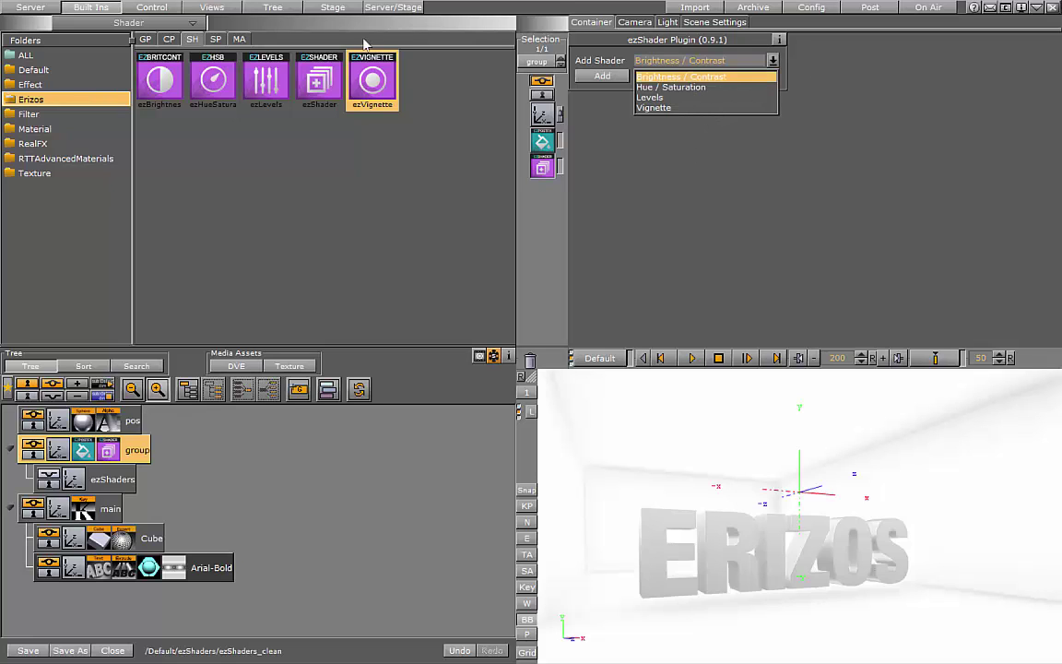
left_click(660, 75)
left_click(615, 76)
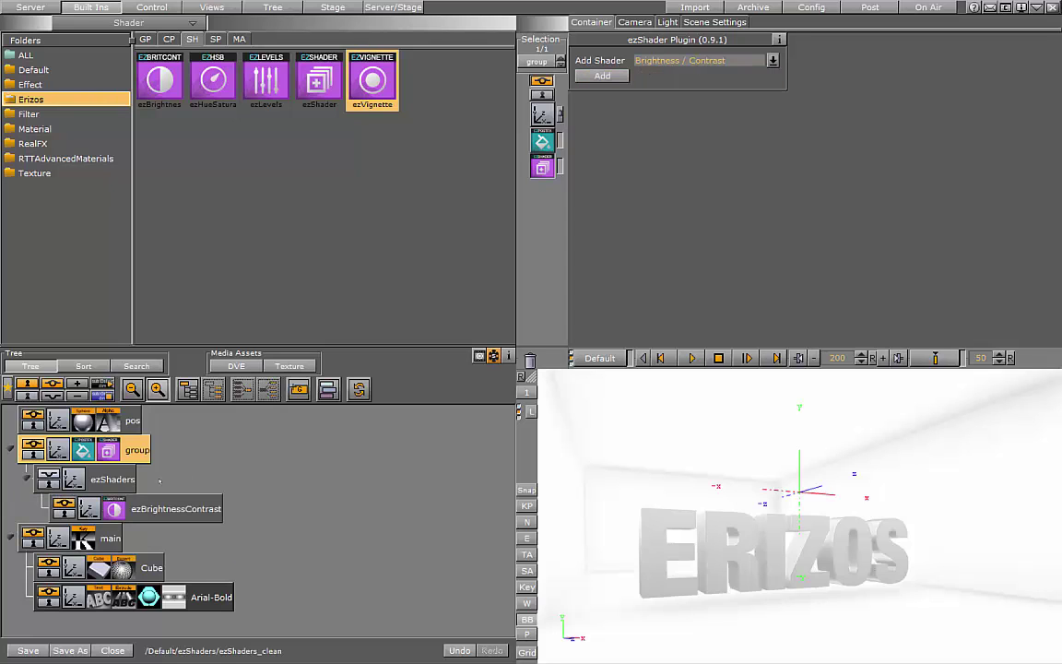
Step: Switch the added ezBrightnessContrast shader to Channel mode and set red brightness to -20 and red contrast to 30
left_click(114, 507)
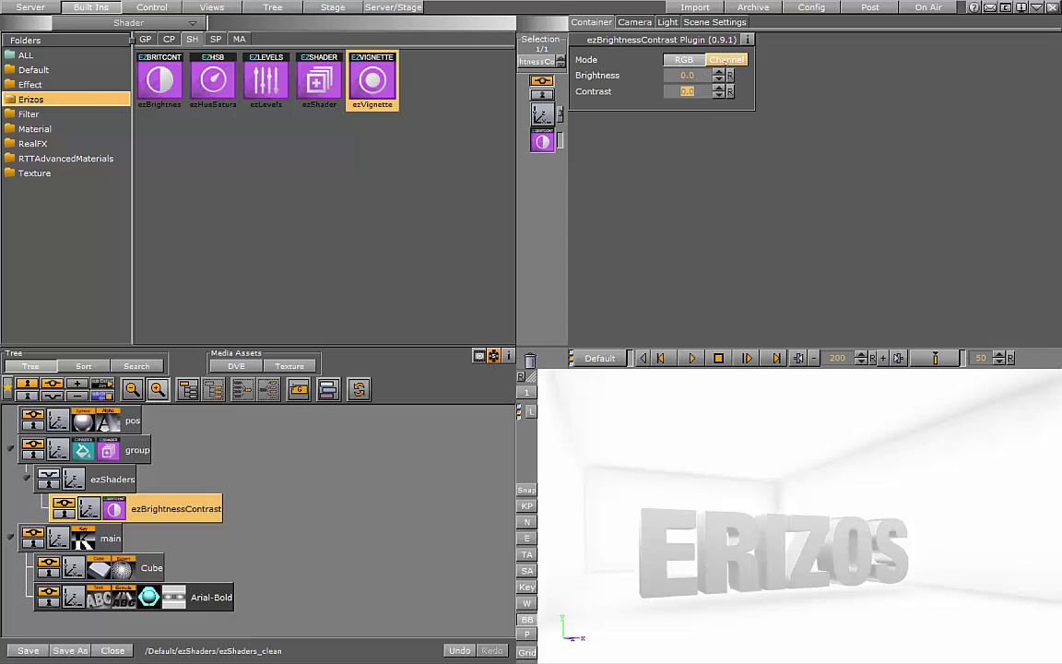
left_click(725, 61)
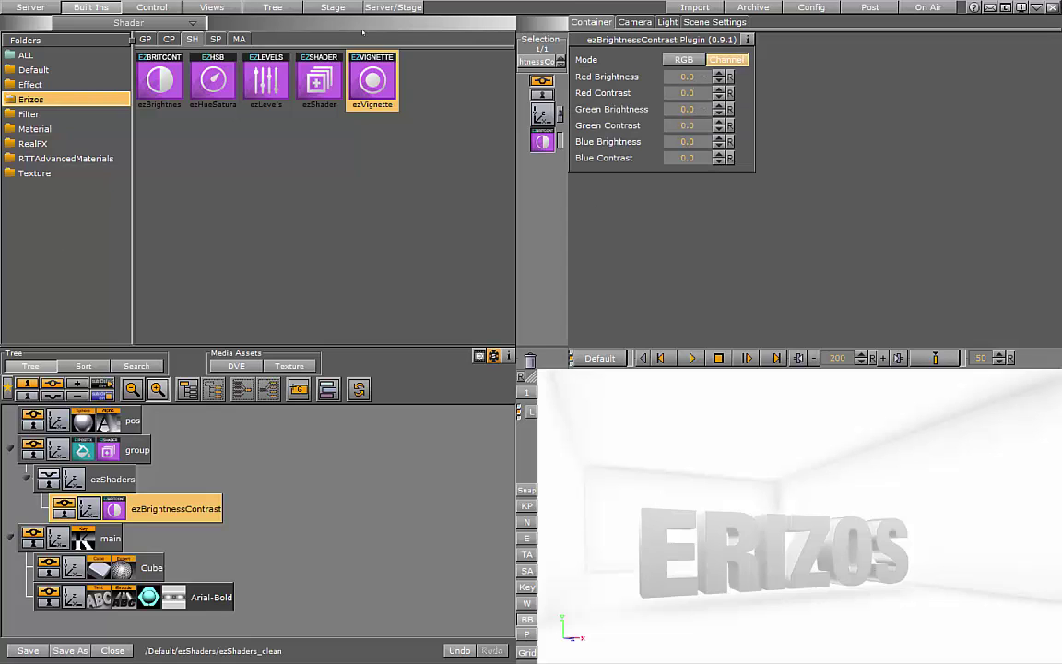
left_click(697, 79)
type("2")
key("BackSpace")
type("-20")
key("Return")
key("Tab")
type("30")
key("Return")
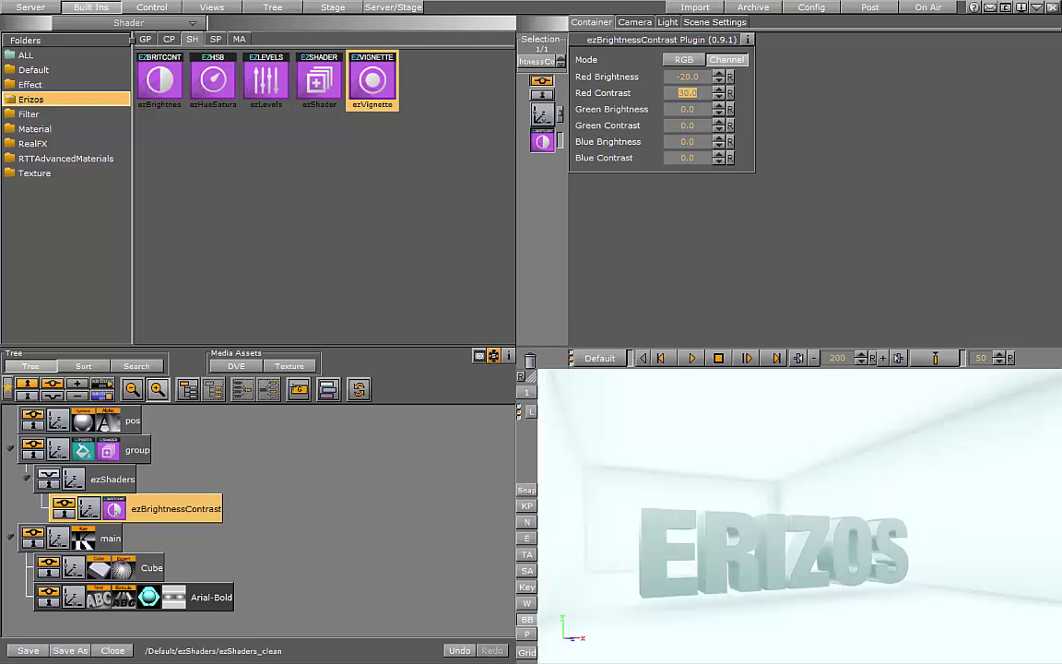
Step: Add a second Brightness / Contrast shader through ezShader on the group container
left_click(108, 450)
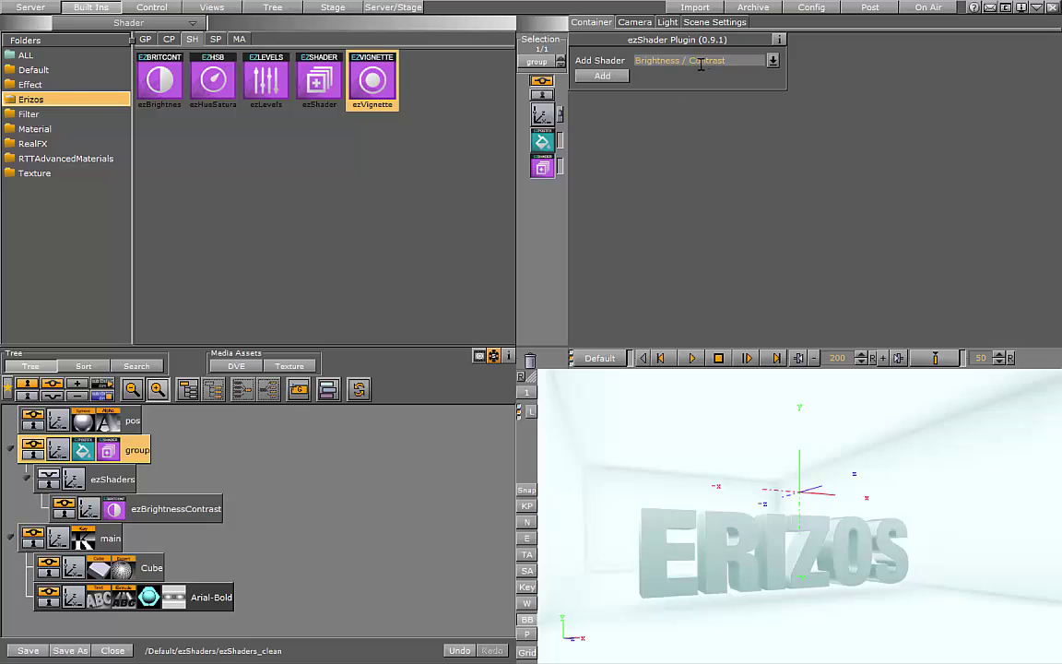
left_click(605, 80)
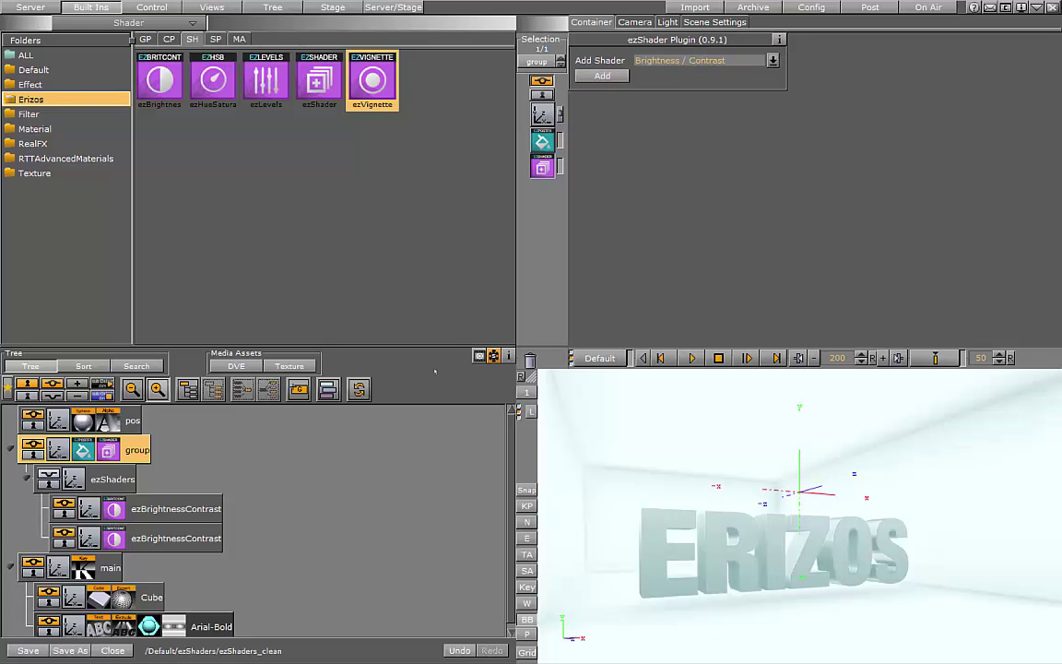
Step: Switch the first ezBrightnessContrast shader to RGB mode and back to Channel mode to compare the result
left_click(114, 509)
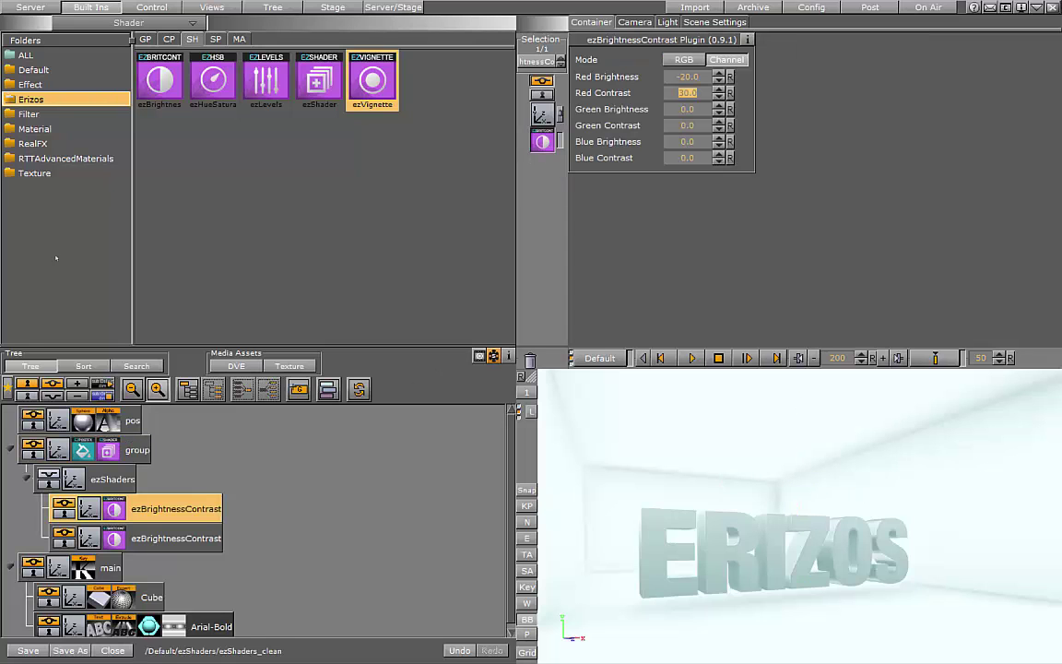
left_click(684, 59)
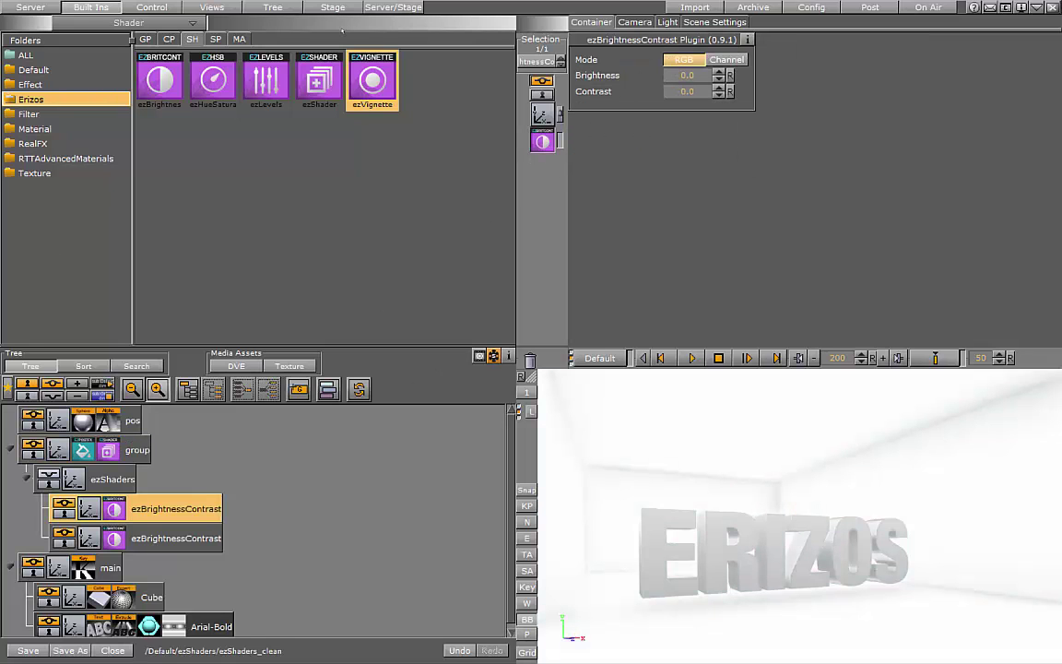
left_click(741, 59)
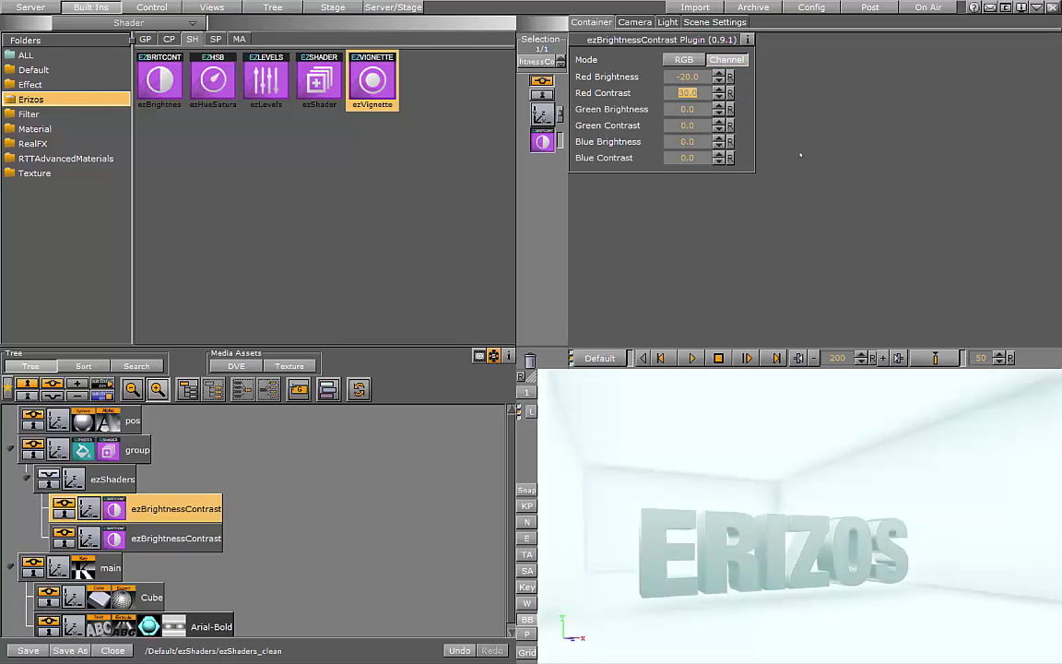
Step: Set the second ezBrightnessContrast shader's brightness to -60 and contrast to 100 in RGB mode
left_click(175, 538)
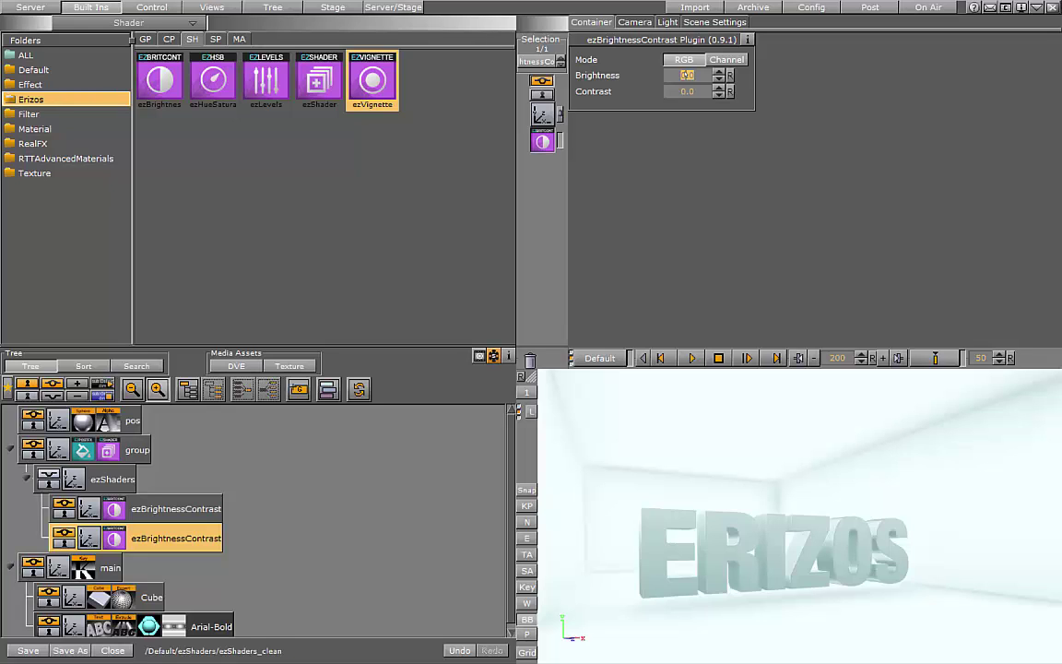
type("-50")
key("Return")
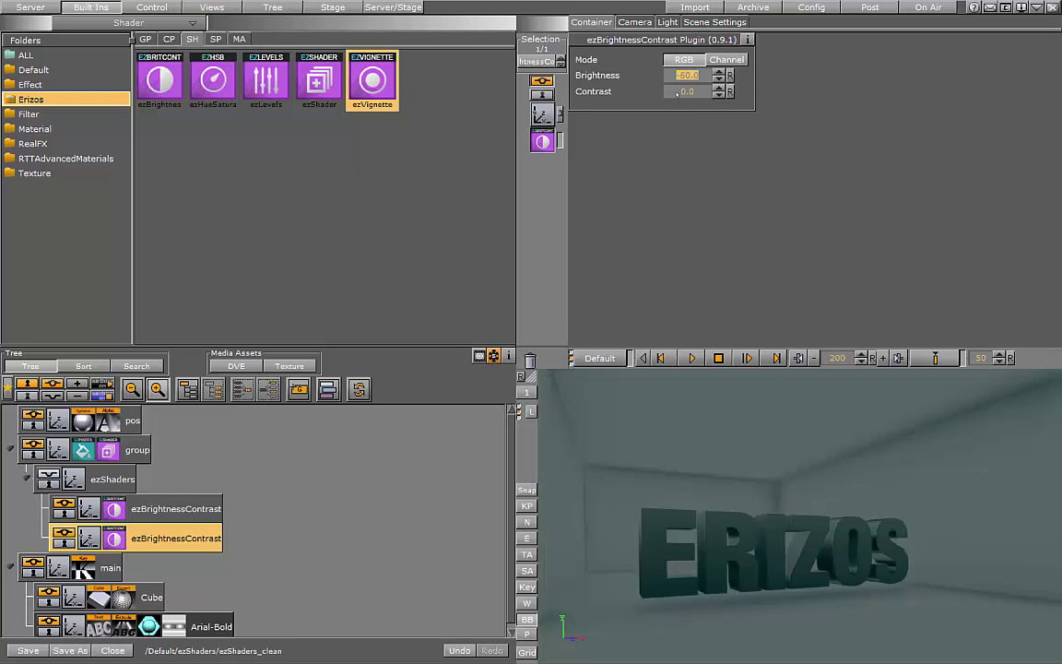
left_click(742, 494)
key("Tab")
type("100")
key("Return")
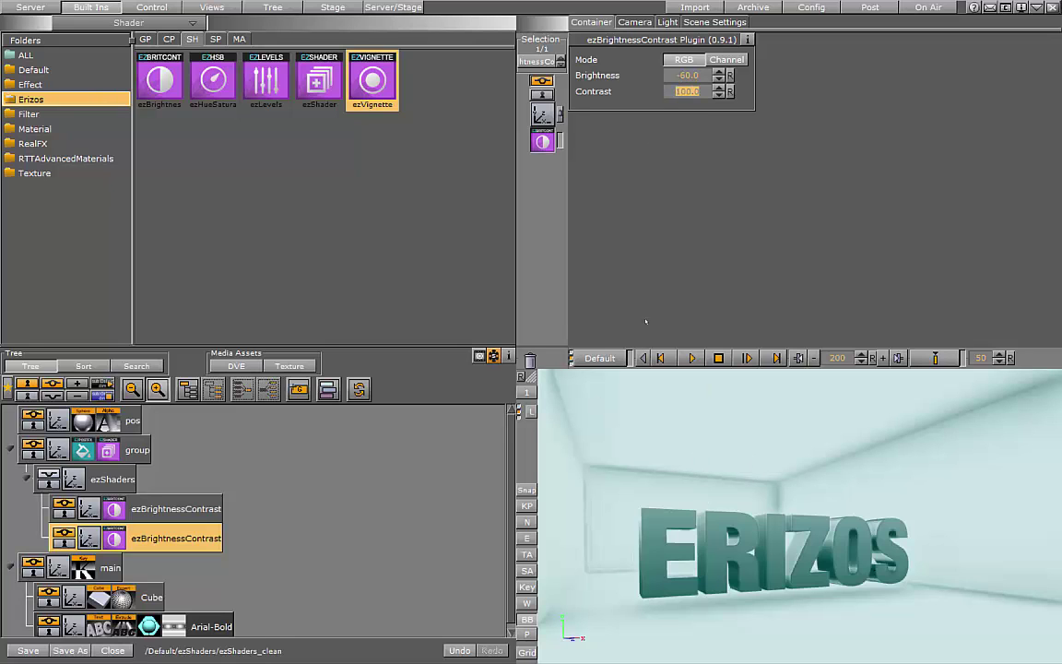
Step: Preview the scene animation and add a Levels shader through ezShader on the group container
left_click(692, 357)
left_click(109, 452)
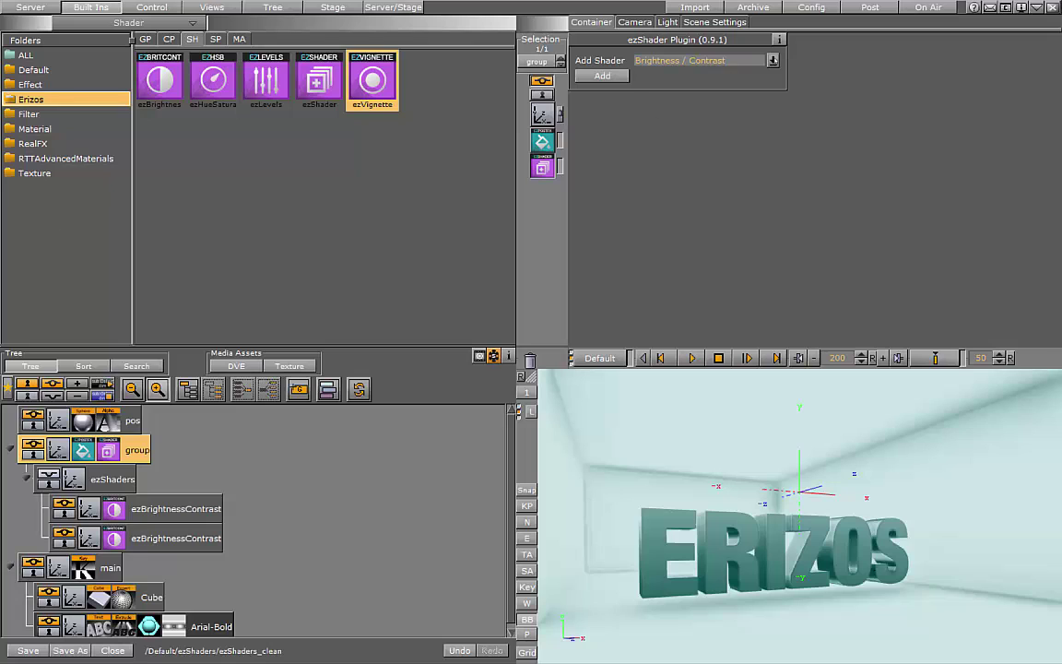
left_click(773, 61)
left_click(671, 96)
left_click(603, 76)
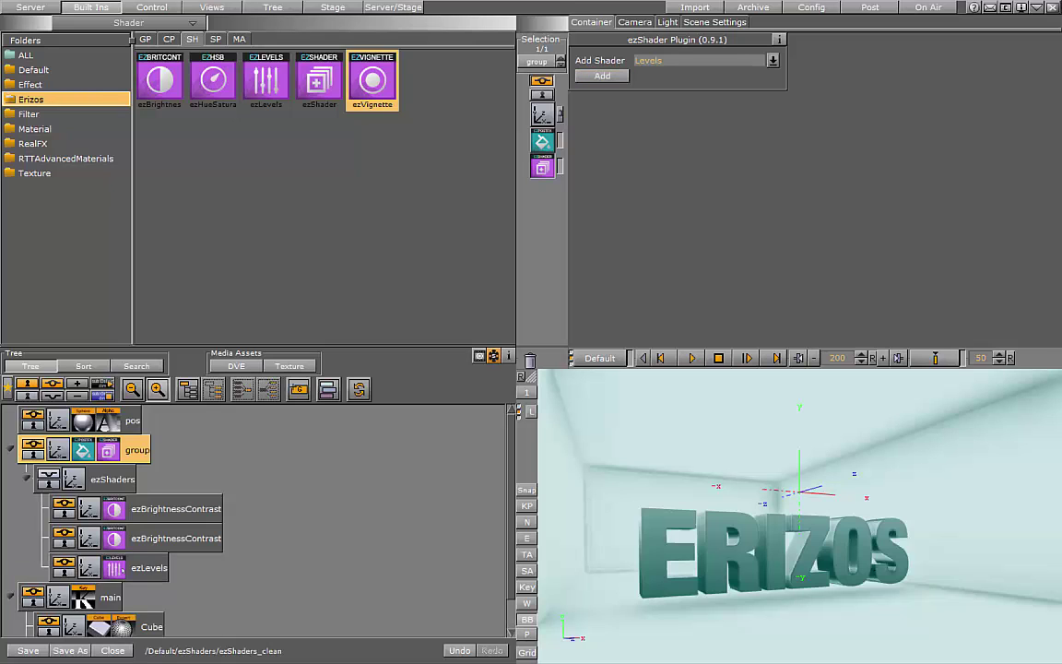
Step: Set the added ezLevels shader's gamma to 0.5 and its output black to 20
left_click(110, 570)
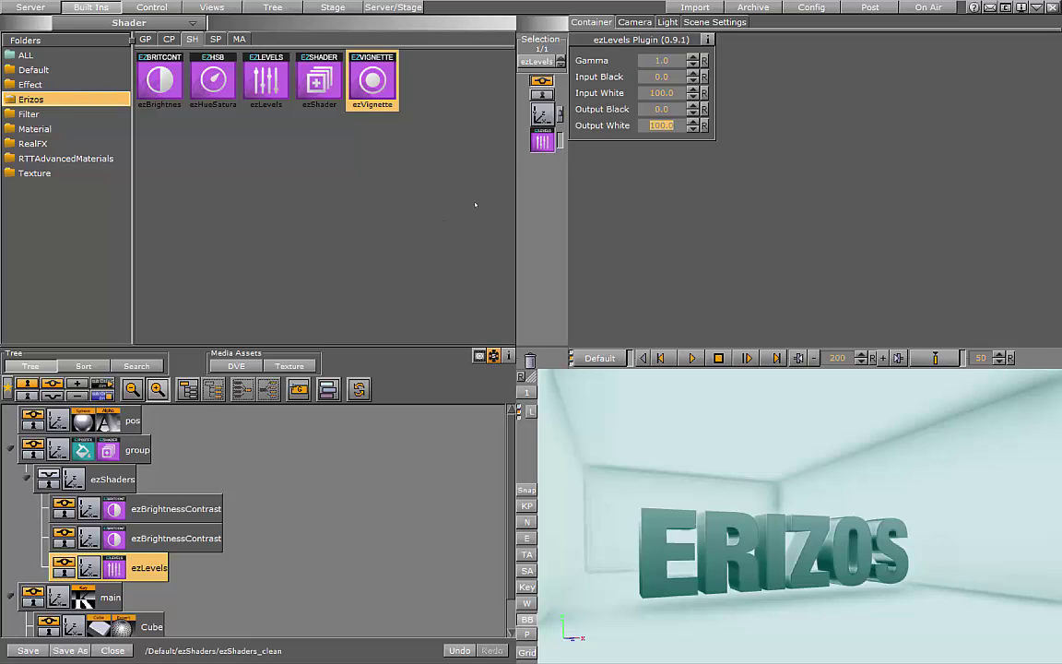
key("Tab")
type("0.5")
key("Return")
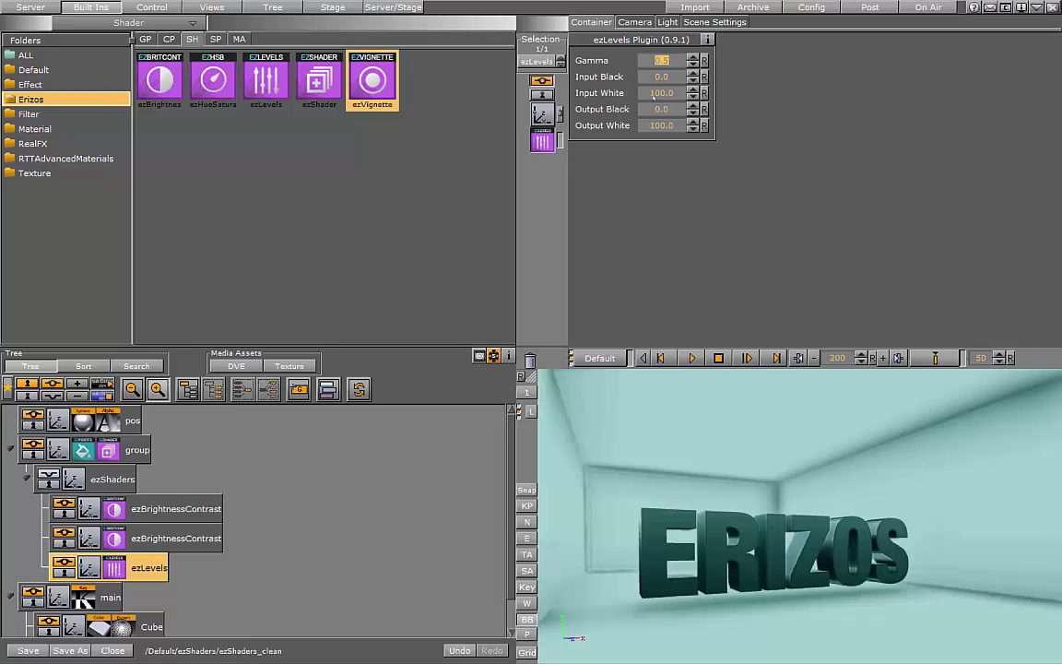
left_click(655, 93)
key("Tab")
type("20")
key("Return")
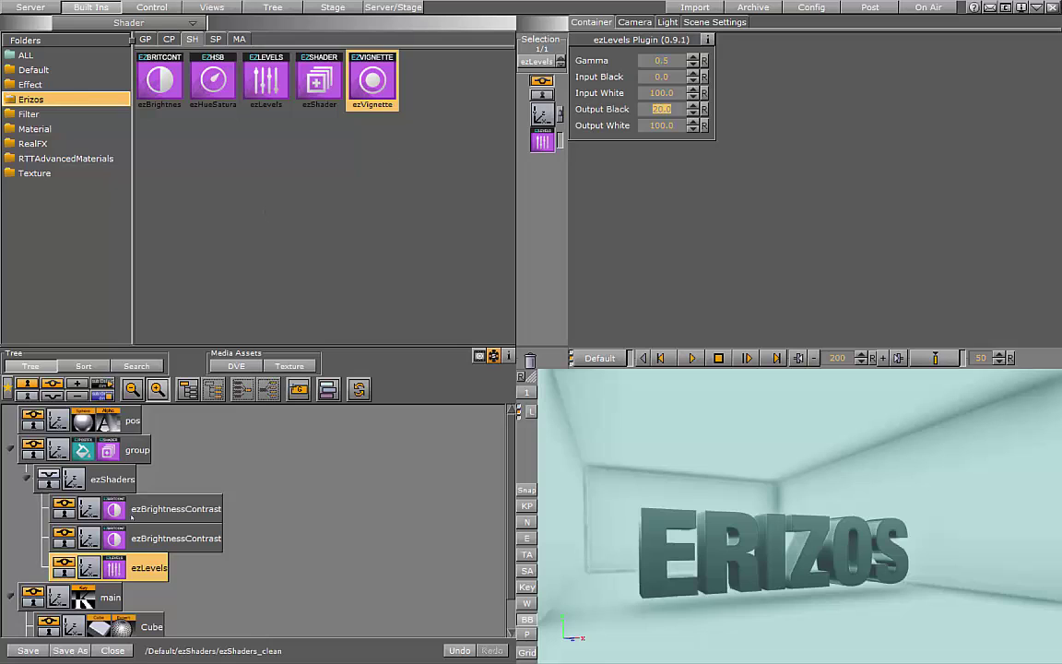
Step: Add a Vignette shader through ezShader on the group container
left_click(108, 453)
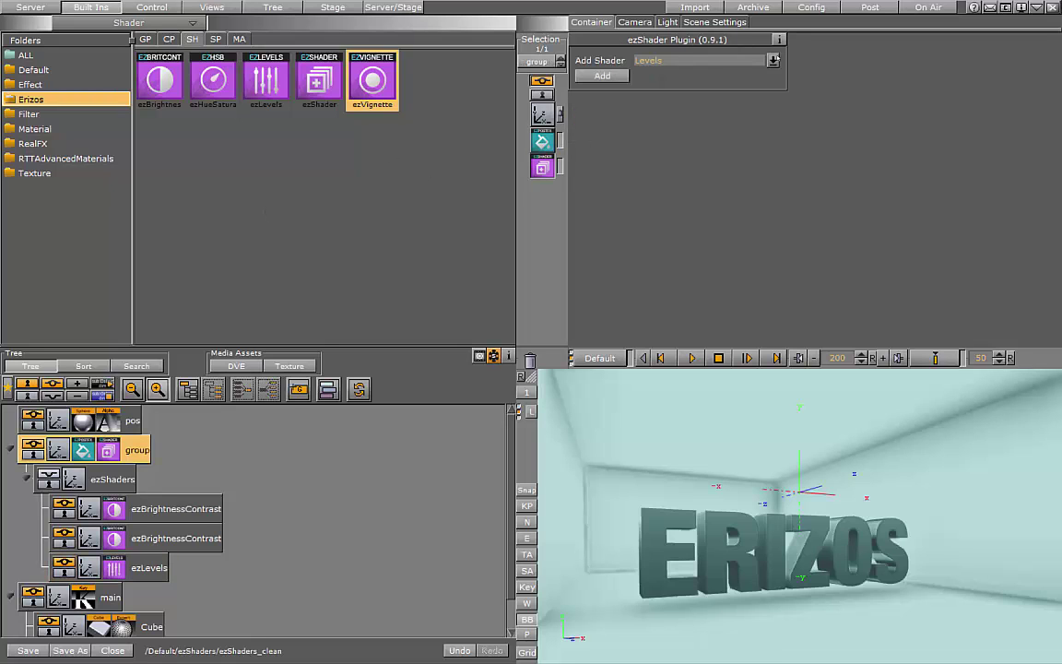
left_click(701, 60)
left_click(642, 106)
left_click(602, 76)
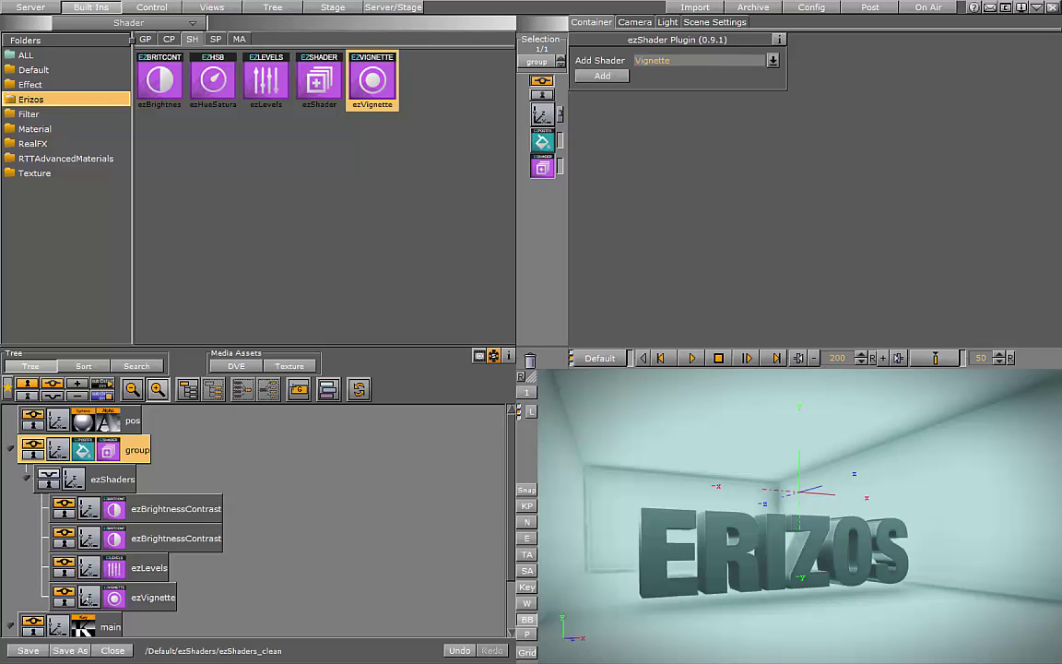
Step: Compare the scene with and without the added ezVignette shader and set its softness to 50
left_click(153, 597)
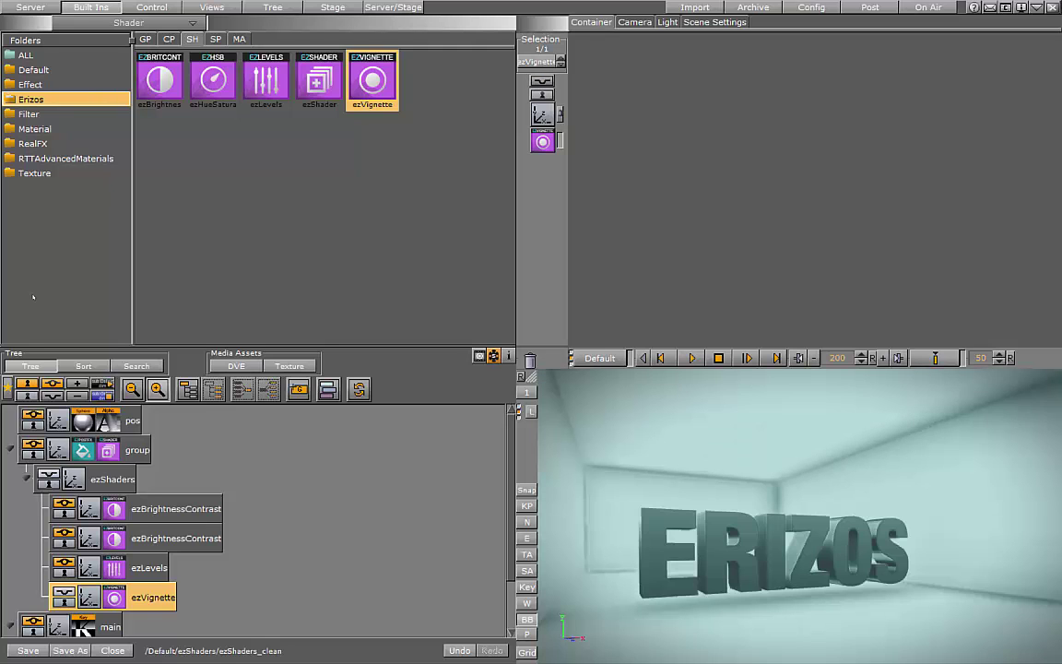
left_click(114, 597)
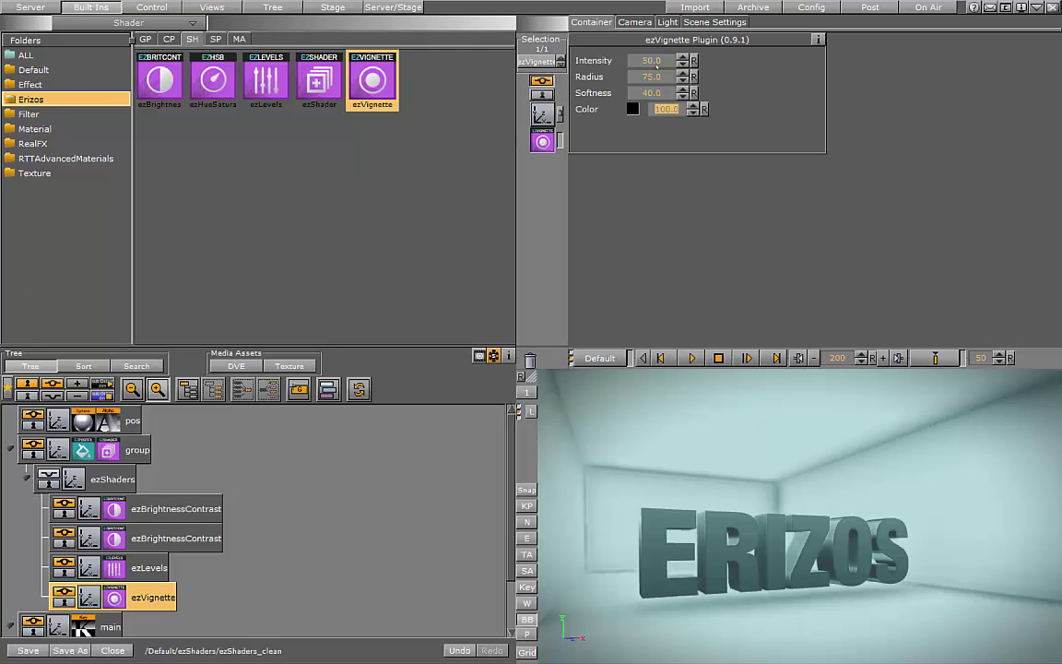
left_click(651, 61)
left_click(651, 93)
key("Return")
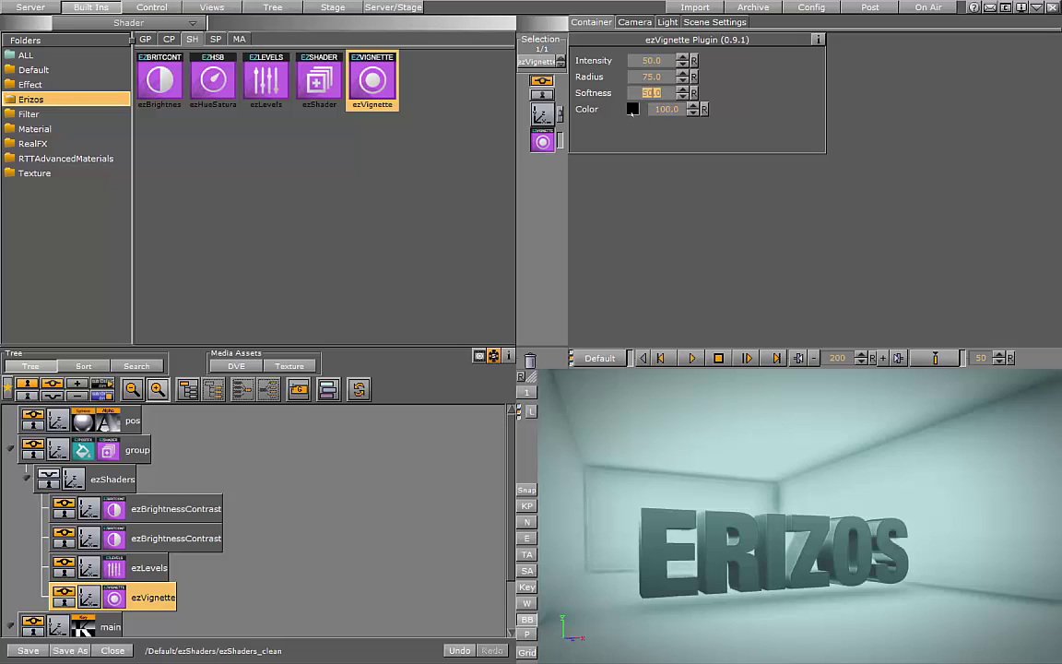
Step: Set the ezVignette color to red 45, green 72 and blue 74
left_click(632, 110)
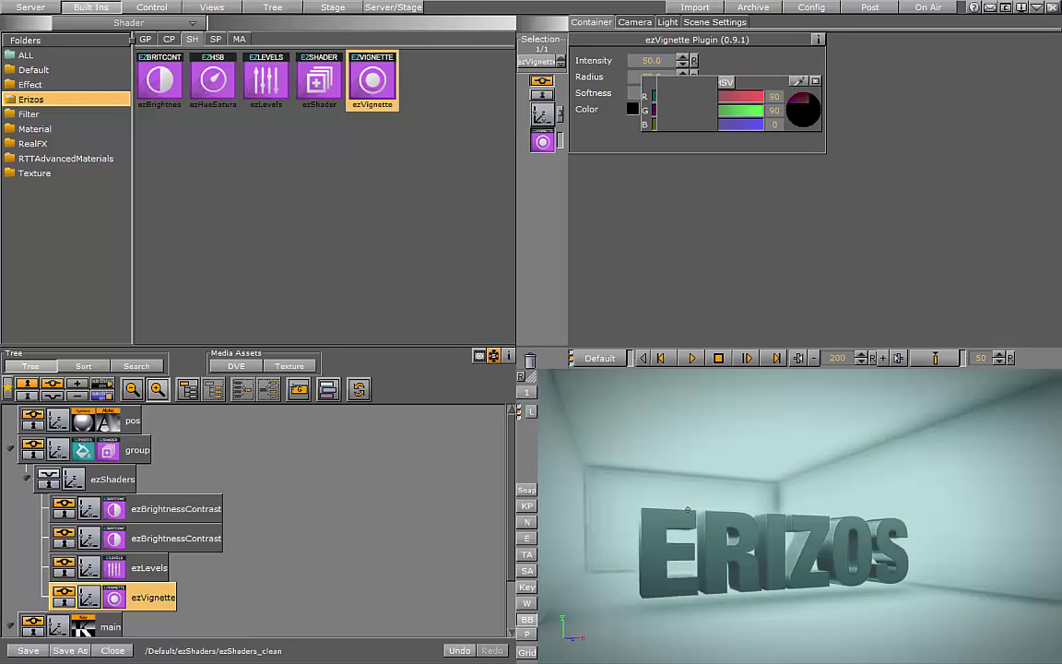
left_click(724, 82)
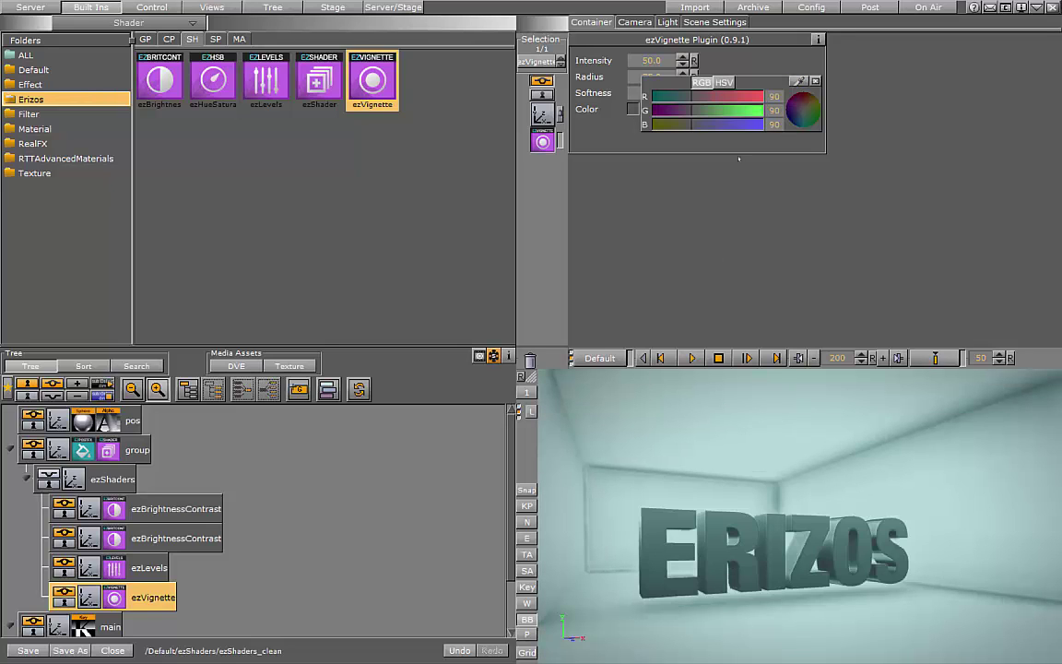
left_click(781, 89)
type("45")
key("Return")
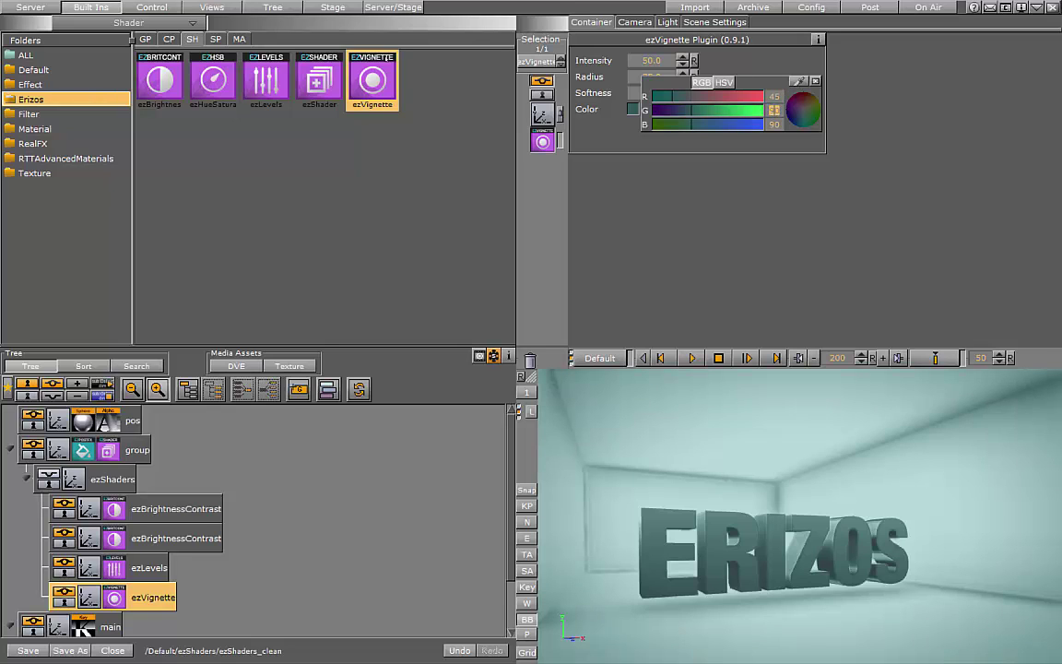
left_click(774, 109)
type("72")
key("Return")
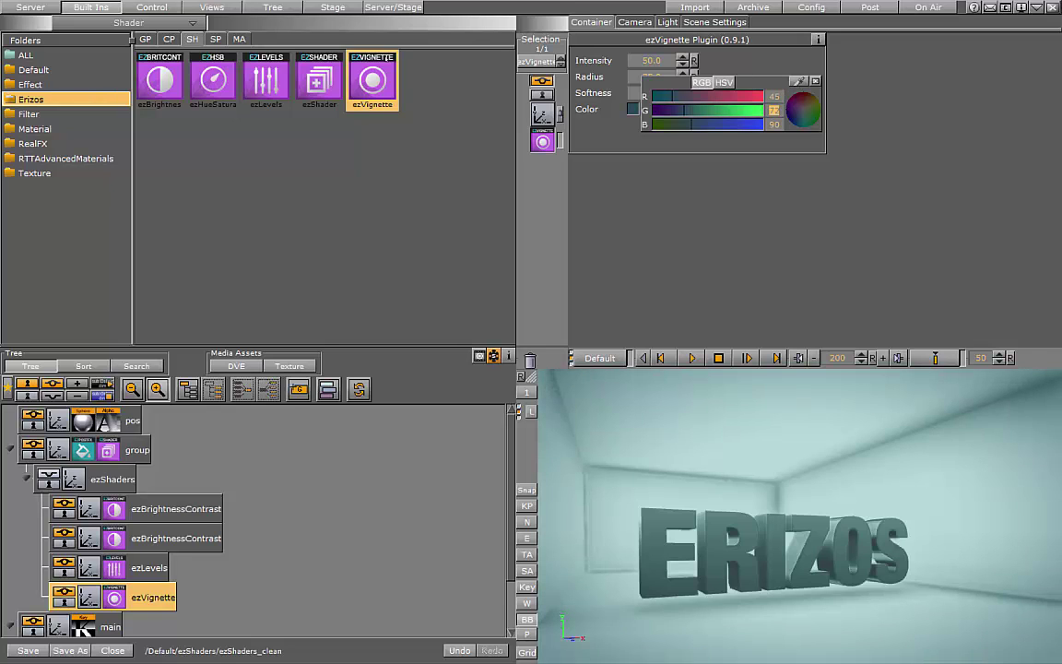
left_click(774, 124)
type("74")
key("Return")
left_click(774, 123)
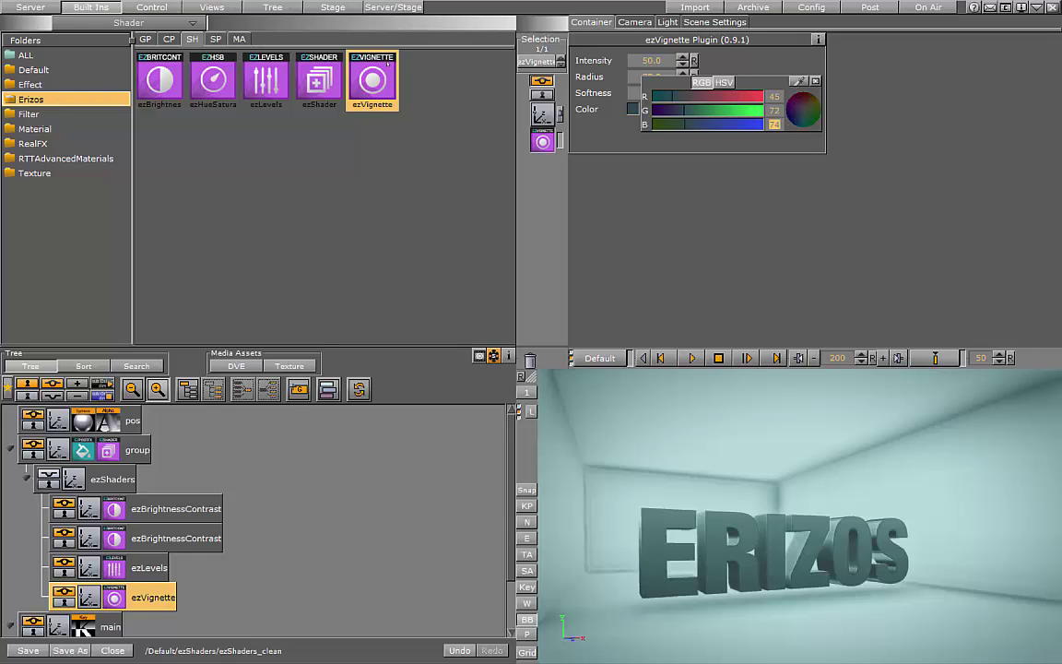
Step: Set the vignette color's HSV saturation to 52 and value to 12, and play the scene animation
left_click(724, 82)
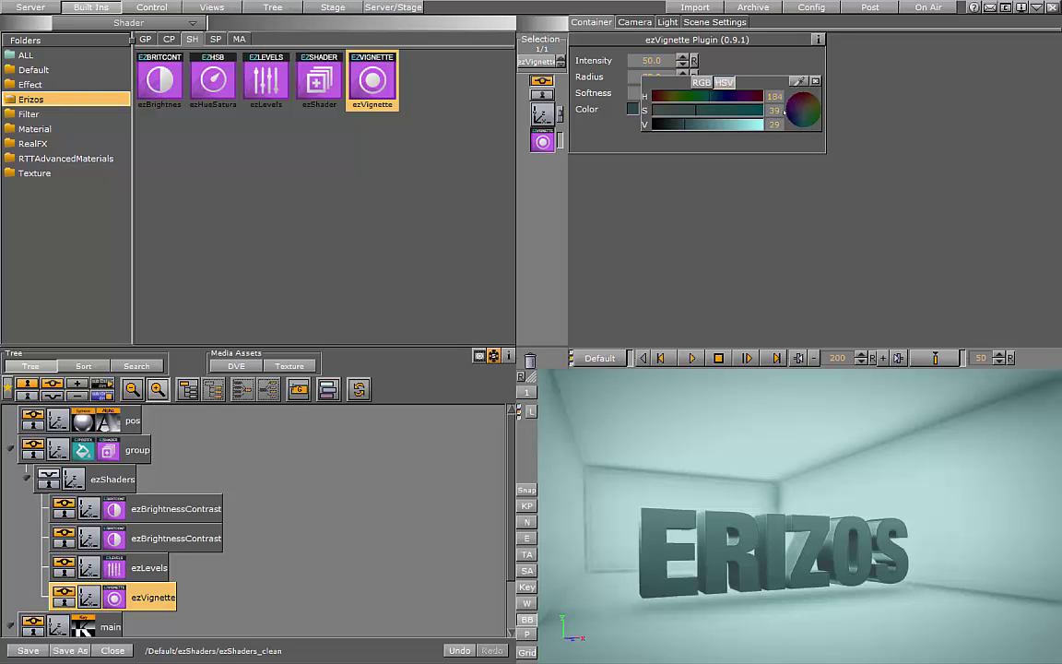
left_click(775, 111)
type("52")
key("Return")
key("Tab")
type("12")
key("Return")
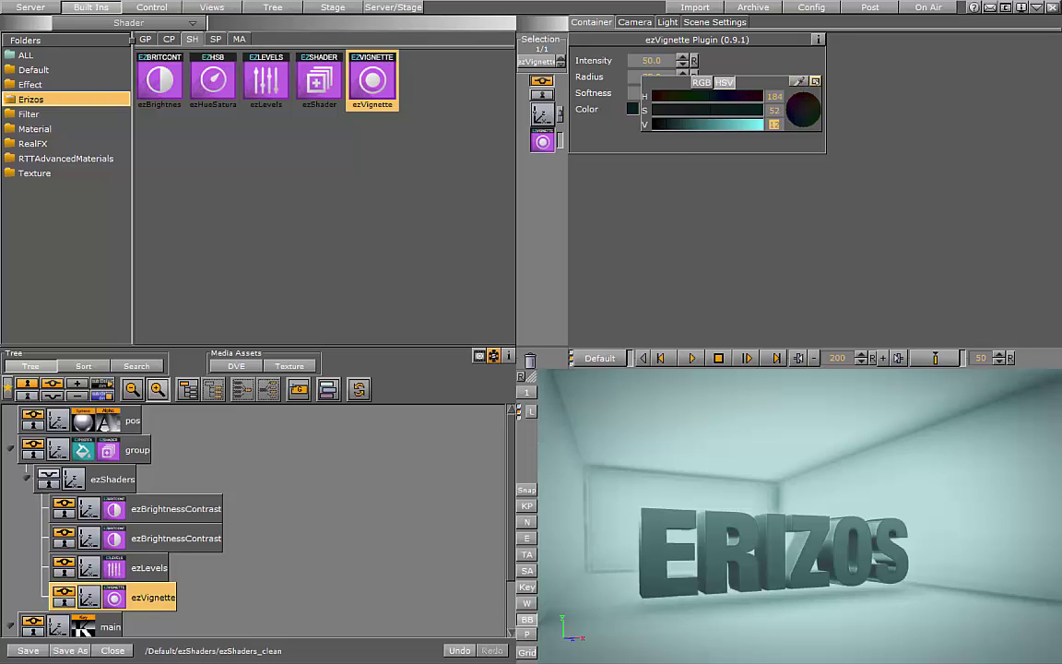
left_click(815, 81)
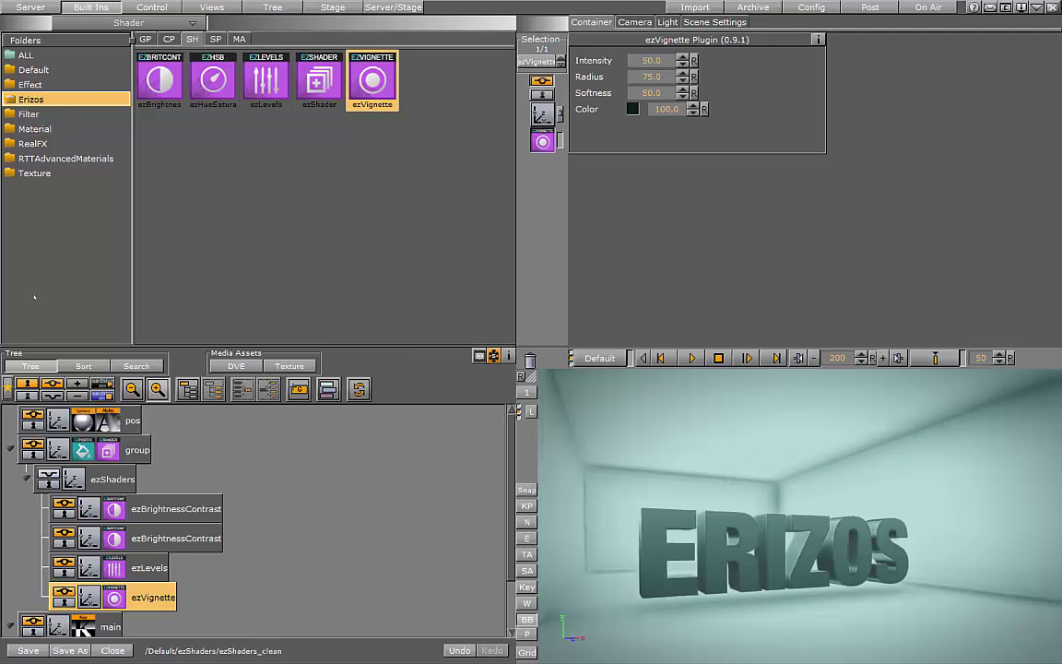
left_click(691, 357)
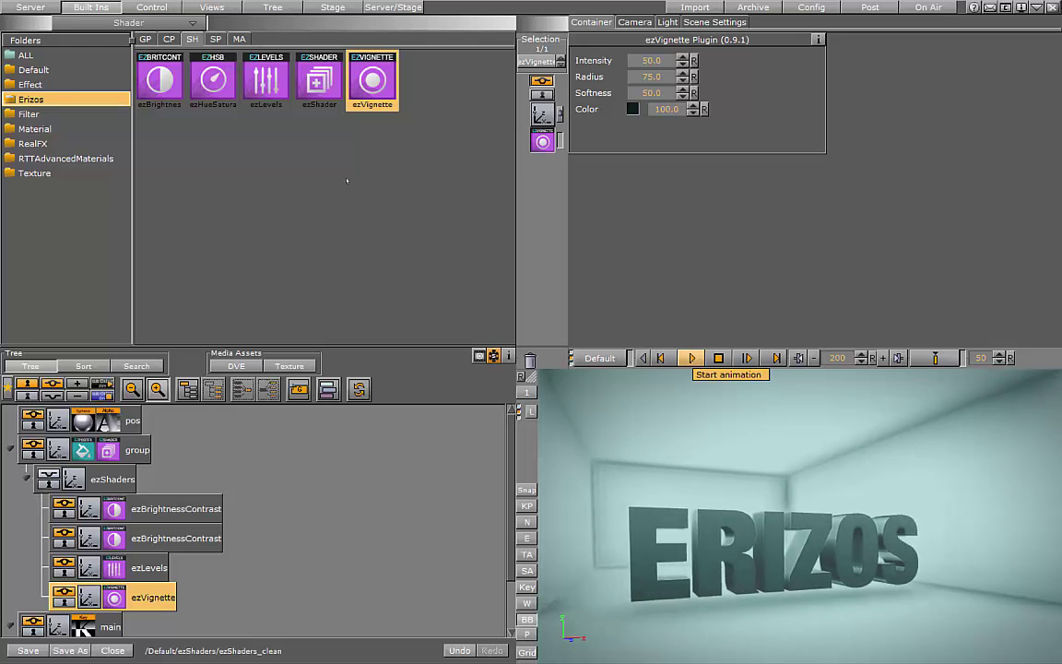